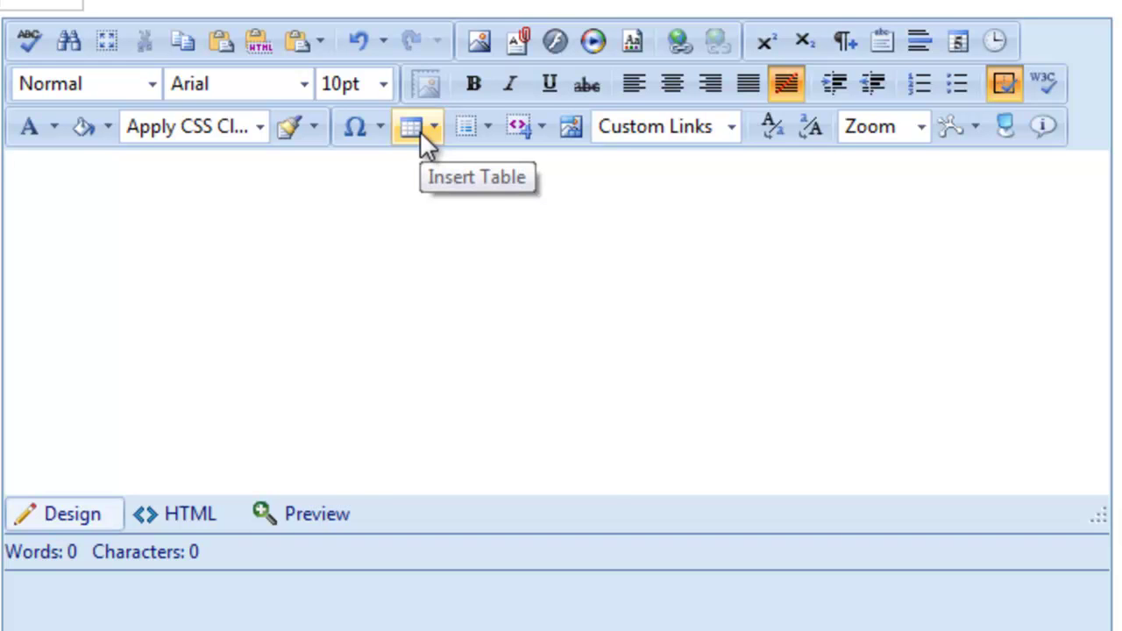
- Open the Table Wizard and show its table design settings
click(420, 130)
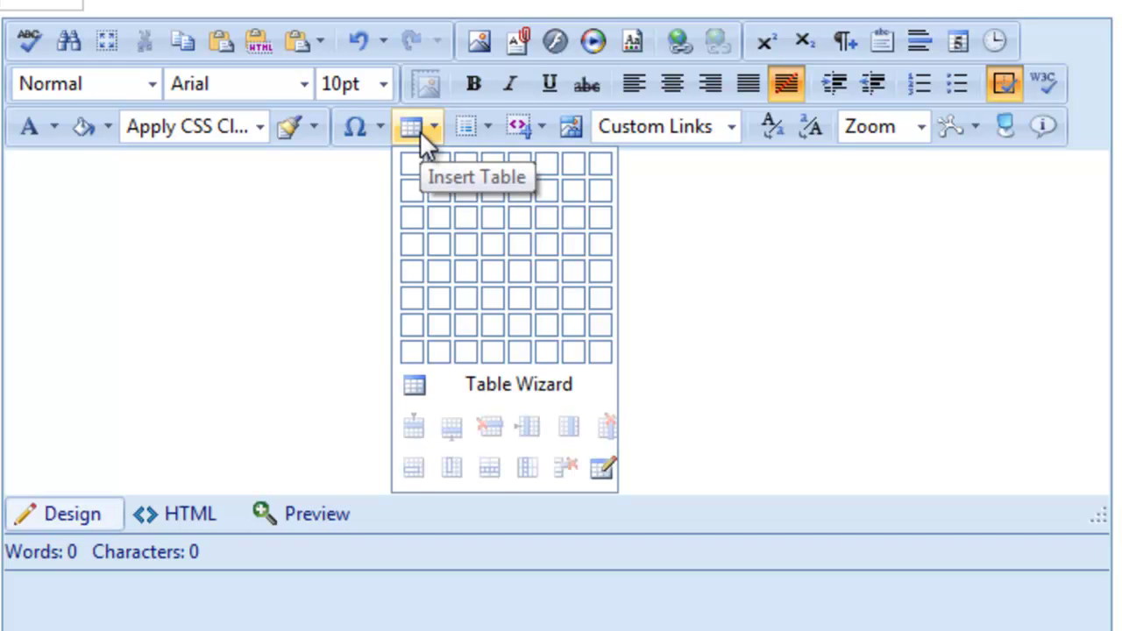
click(481, 383)
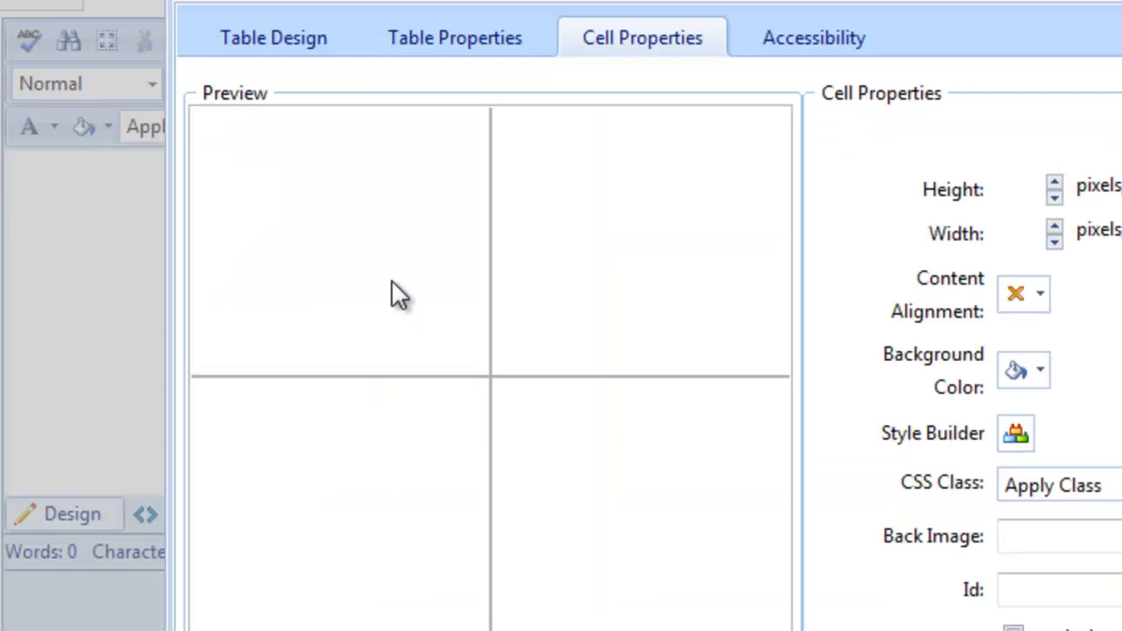
click(294, 43)
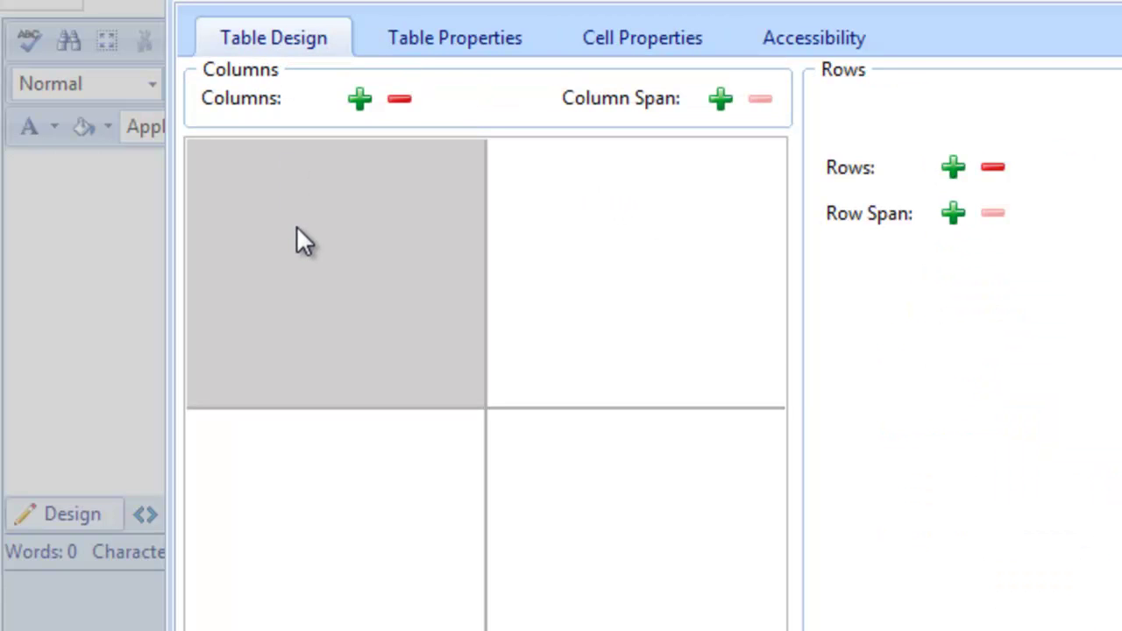
click(644, 233)
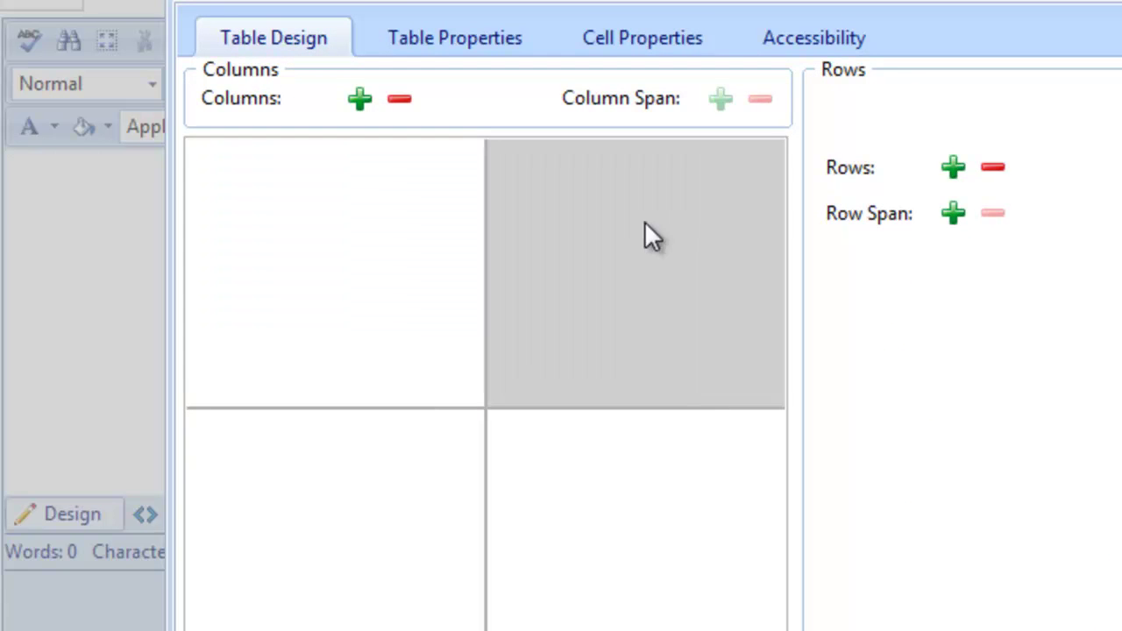
click(376, 237)
click(358, 501)
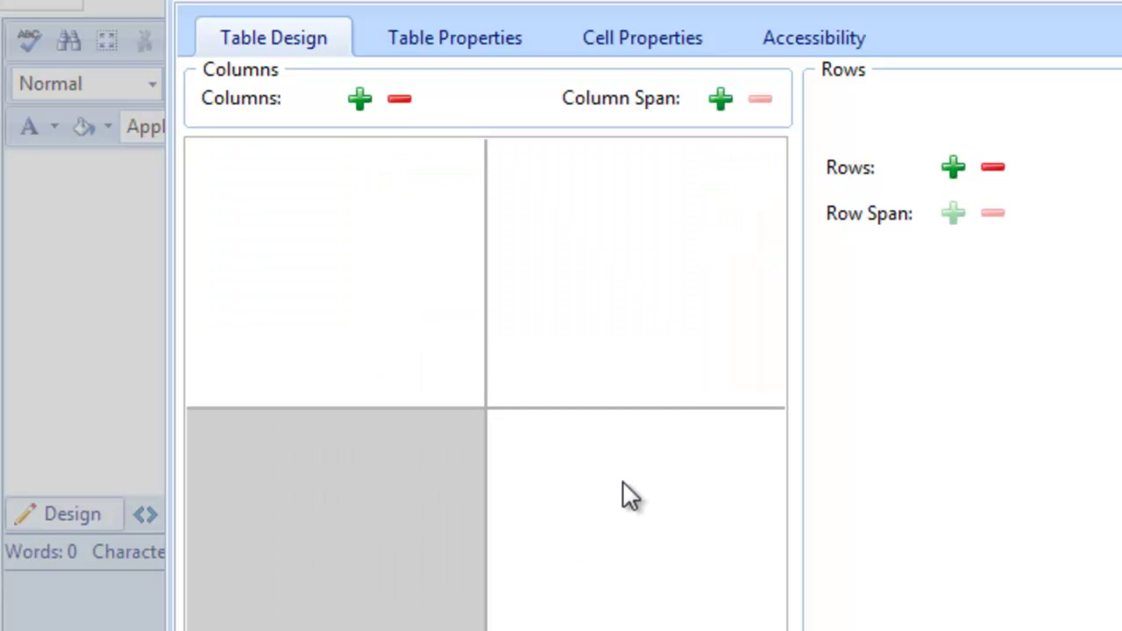
click(623, 519)
click(534, 282)
click(330, 263)
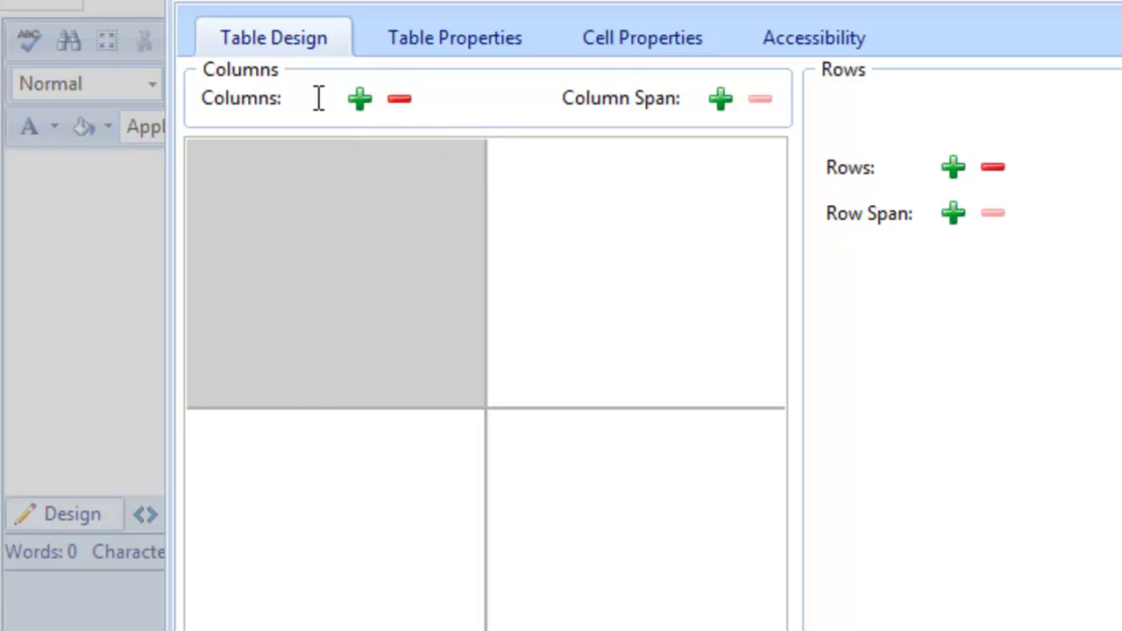
- Try two extra columns in the table layout, and remove them again
click(357, 102)
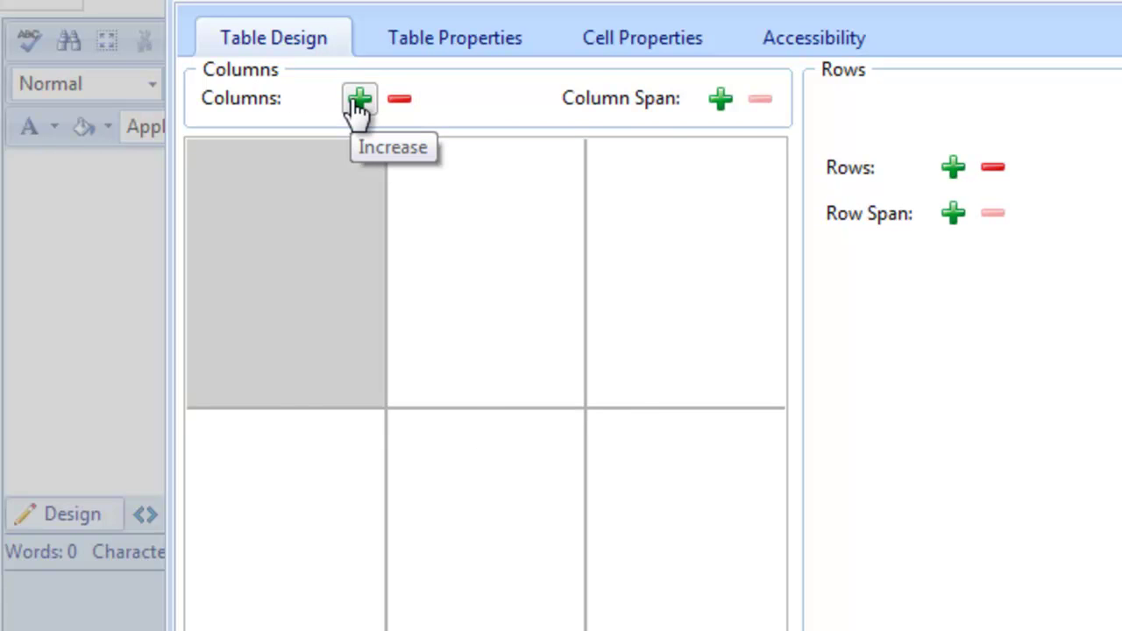
click(357, 101)
click(399, 102)
click(399, 102)
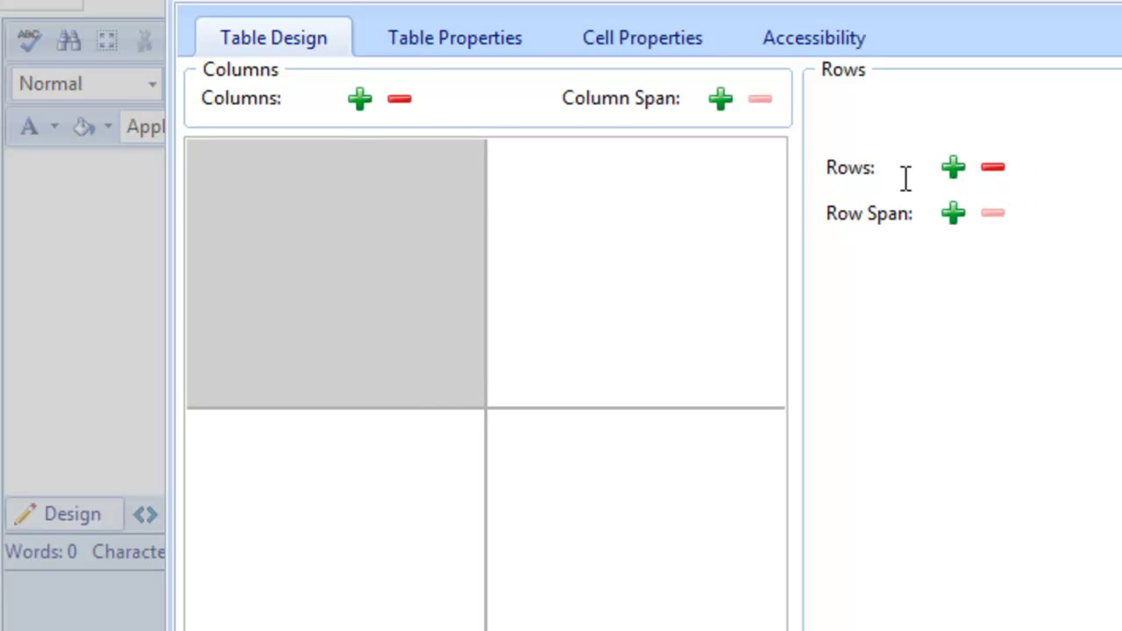
- Try two extra rows in the table layout, and remove them again
click(951, 171)
click(952, 171)
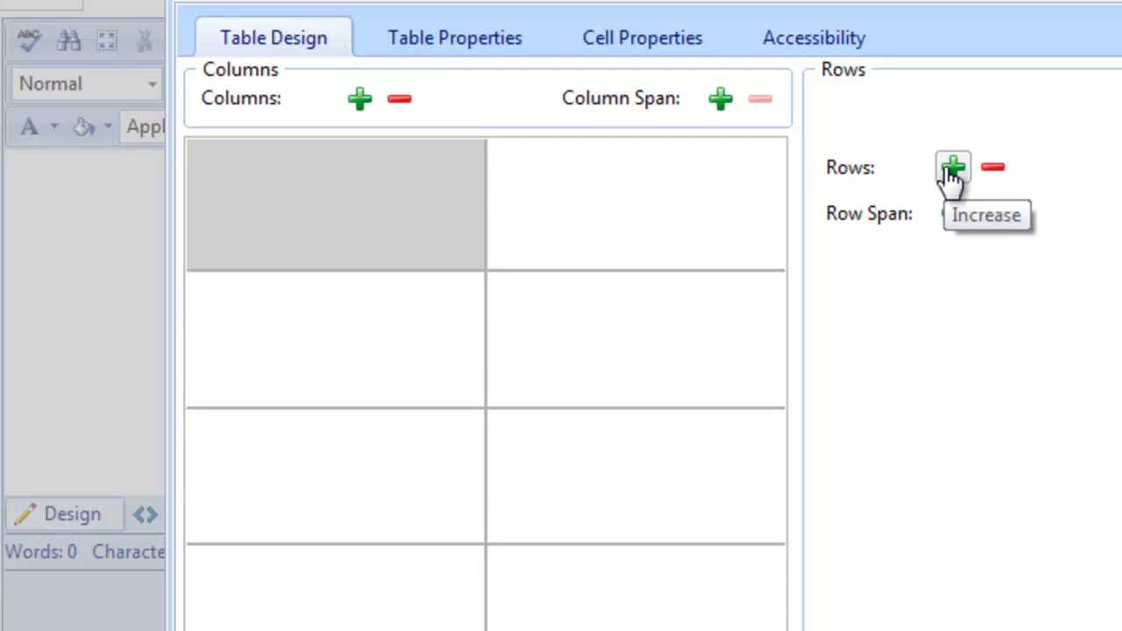
click(999, 172)
click(1000, 172)
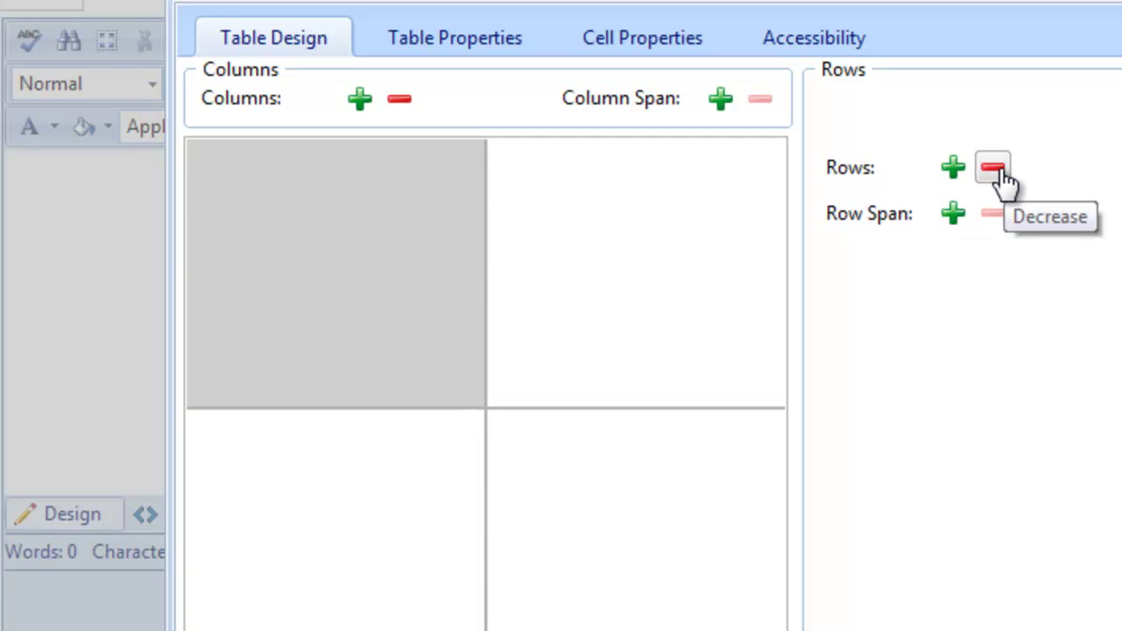
- Reduce the table layout to one row with two columns and insert the table into the page content
click(995, 170)
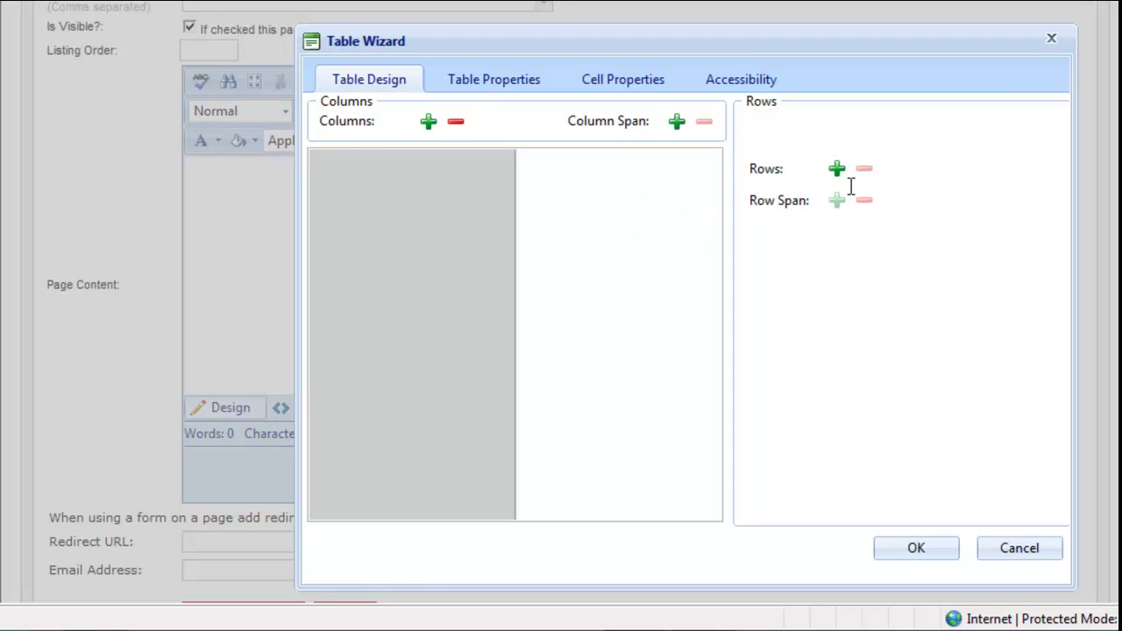
click(904, 545)
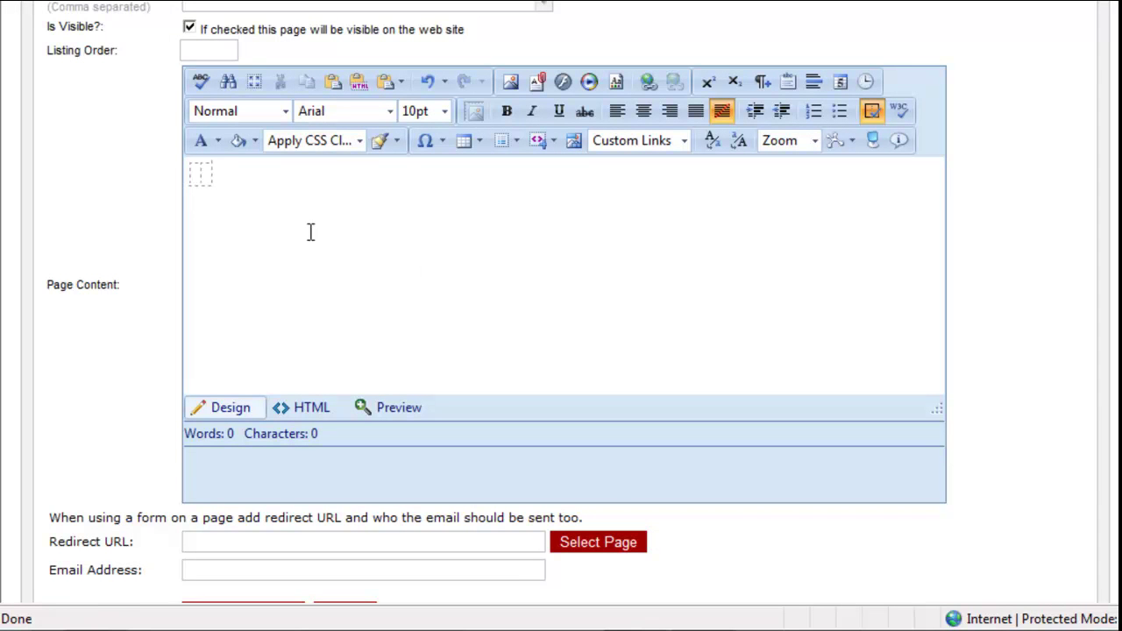
- Select the whole table in the page content and set its width to 100%
click(196, 175)
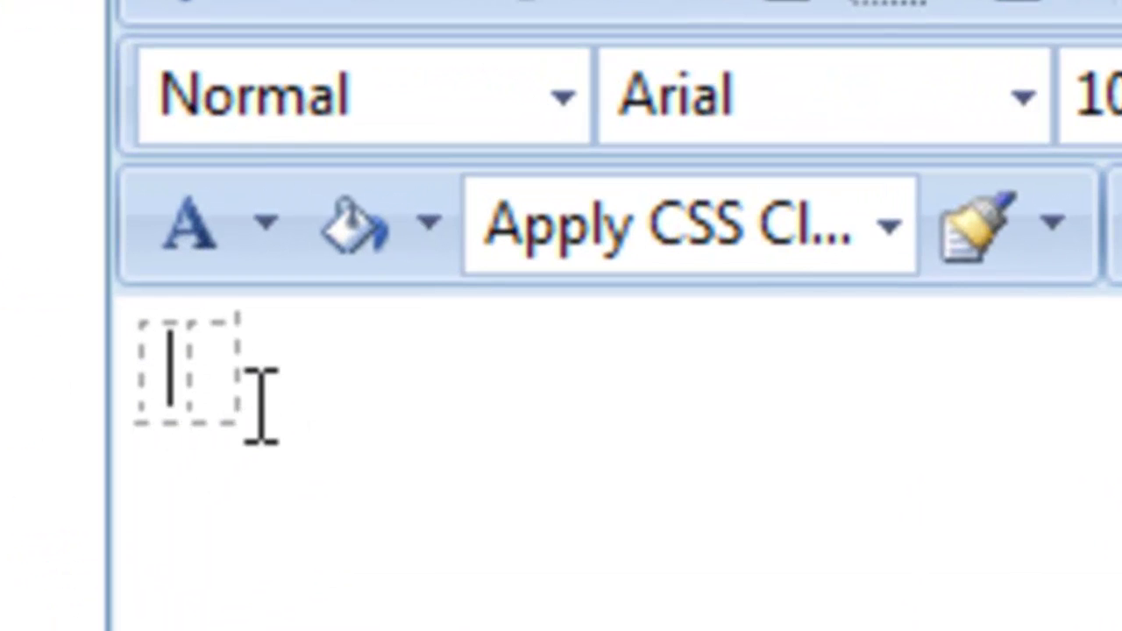
click(237, 390)
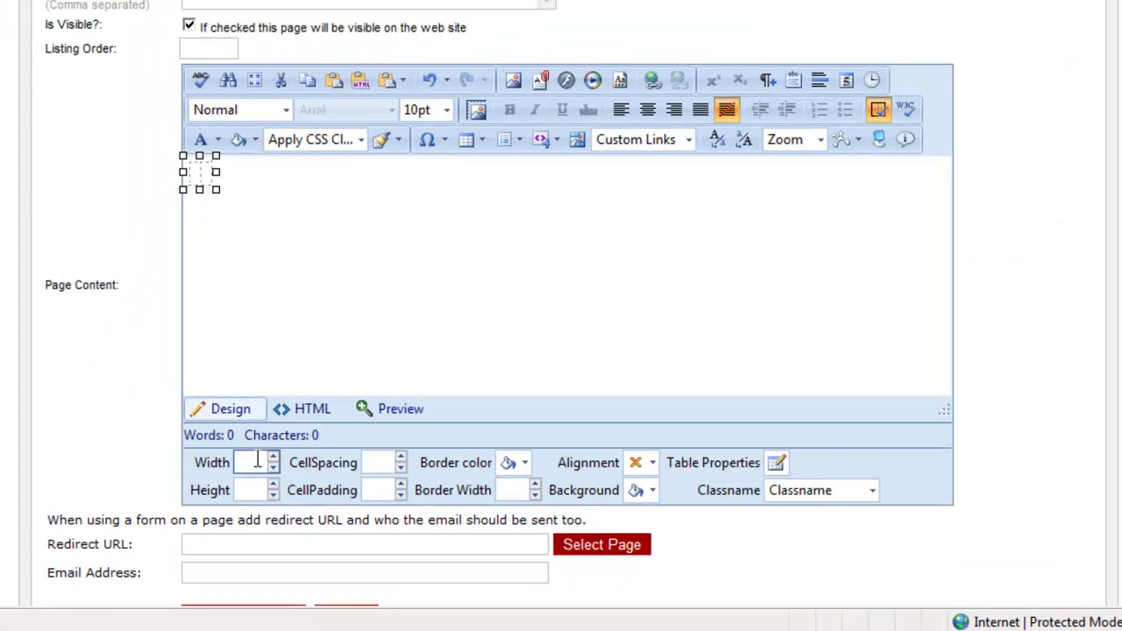
click(255, 461)
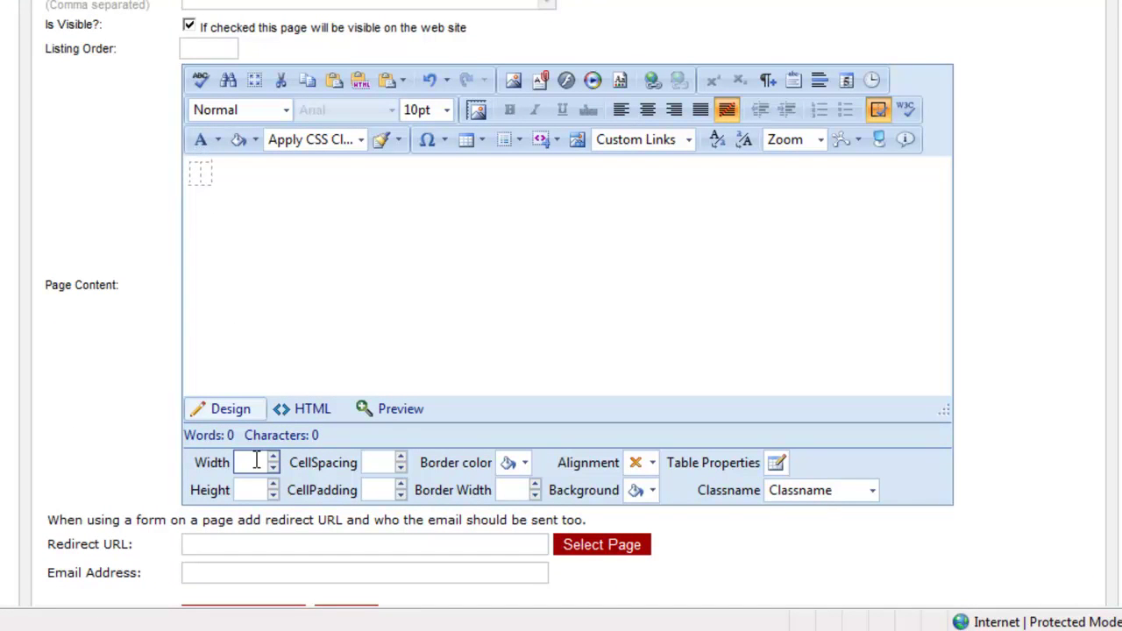
click(209, 173)
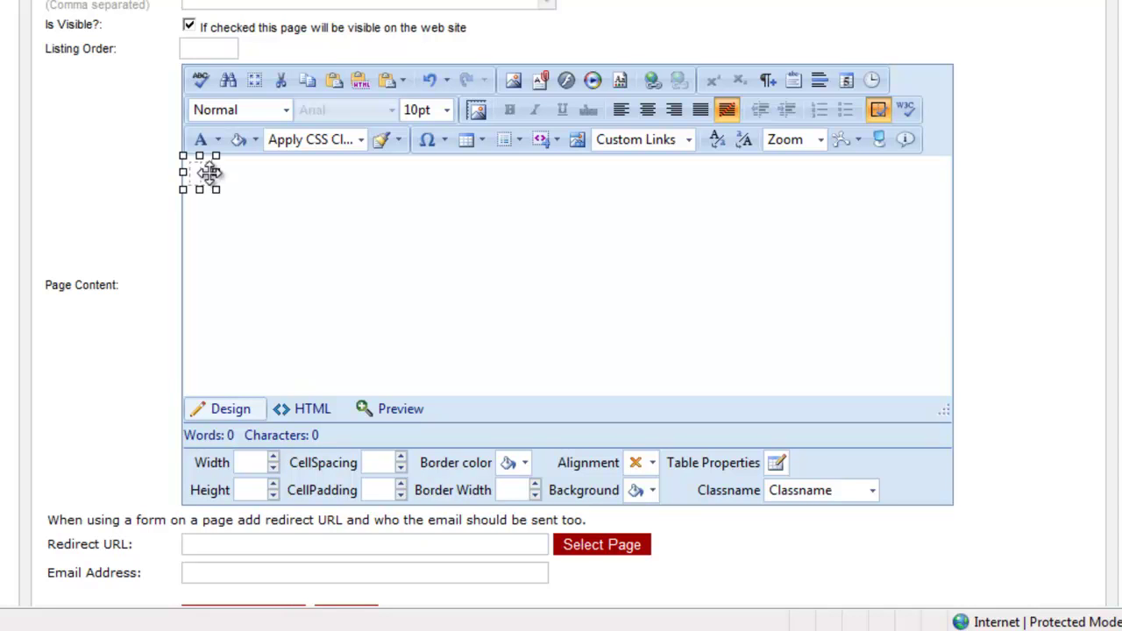
click(251, 462)
text(100%)
click(246, 483)
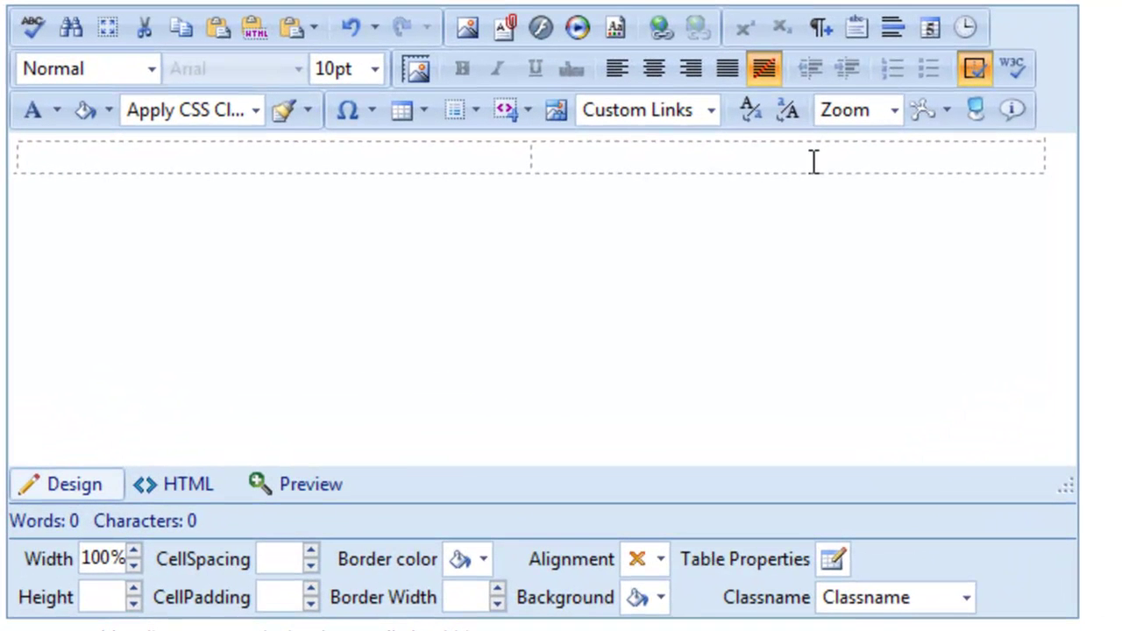
- Insert the image carpet-sample-boardl.jpg from the Images folder into the table's left cell
click(467, 154)
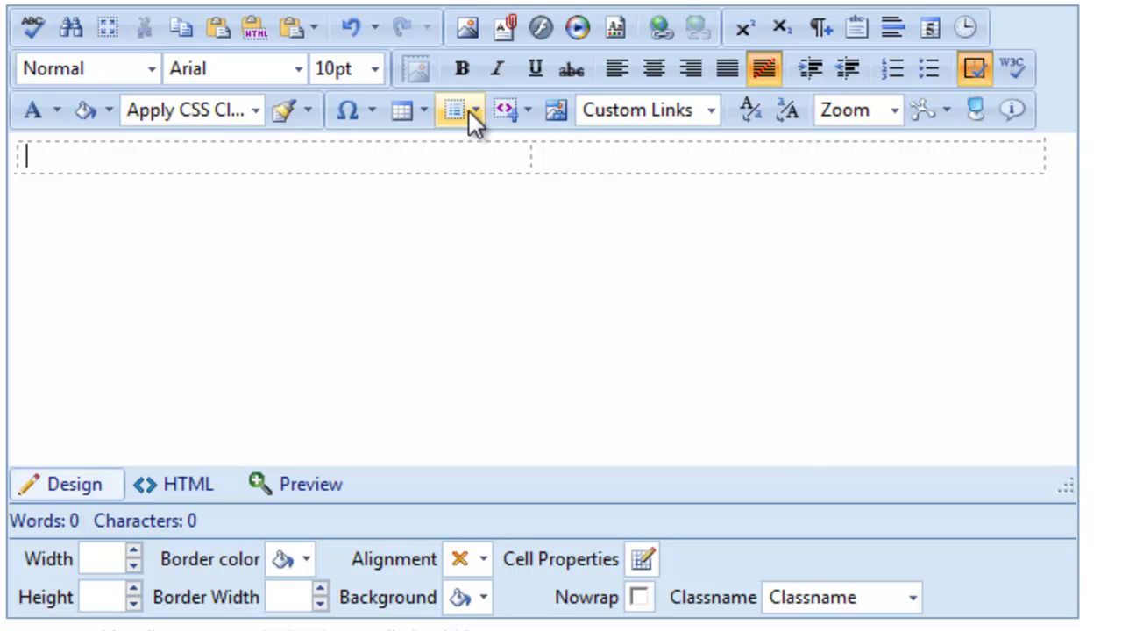
click(467, 28)
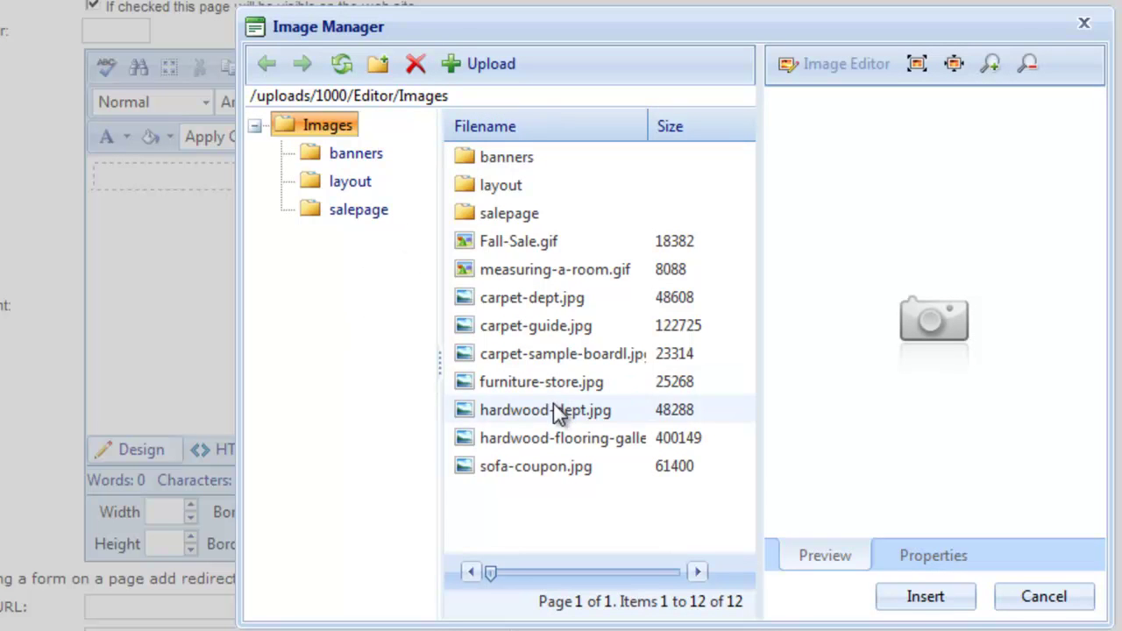
click(532, 357)
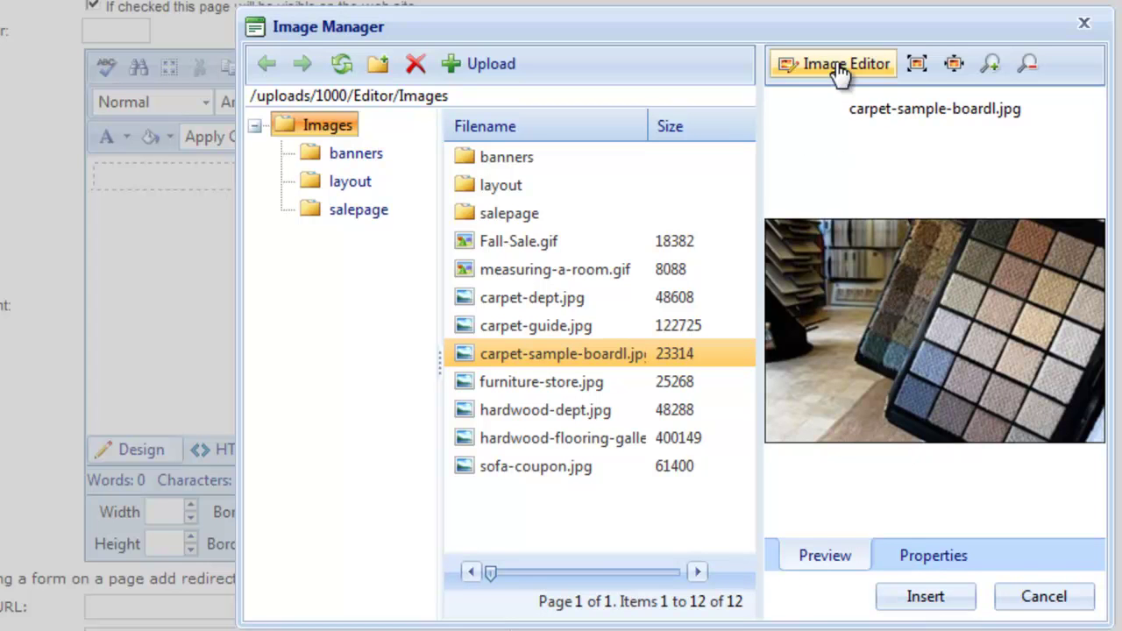
click(926, 598)
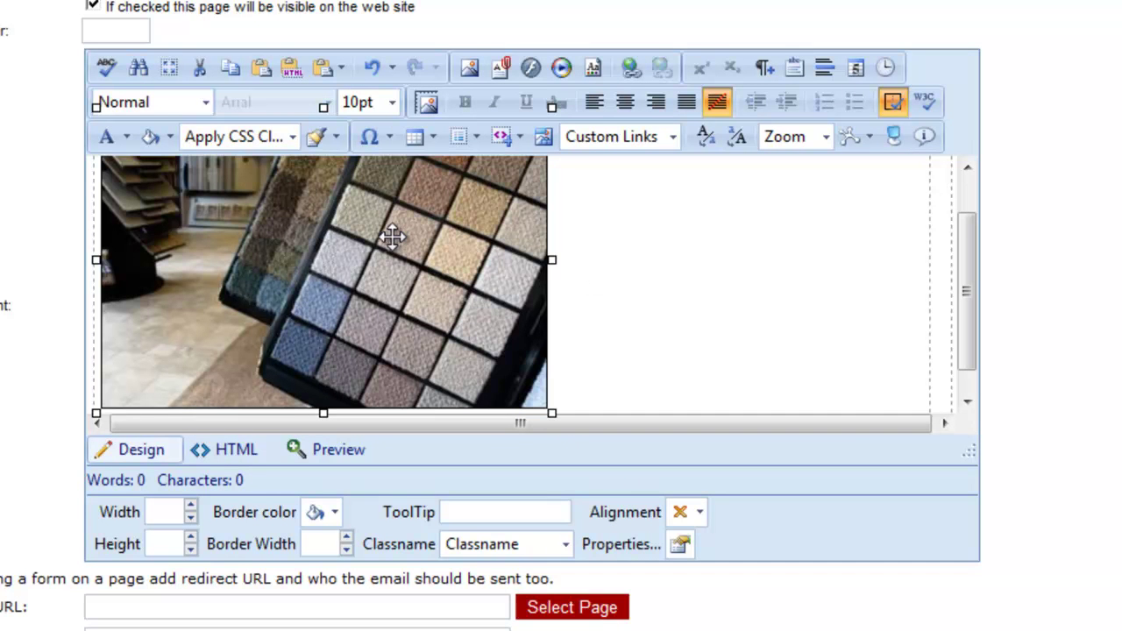
click(602, 221)
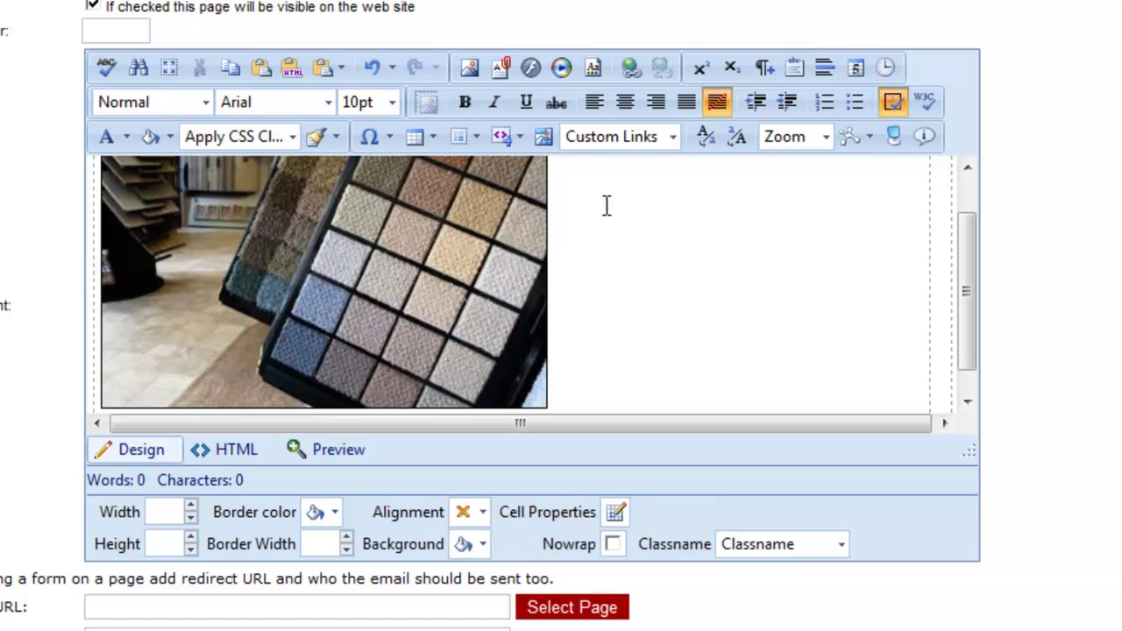
drag(969, 244, 972, 212)
scroll(781, 205, down, 1)
text(Carpe)
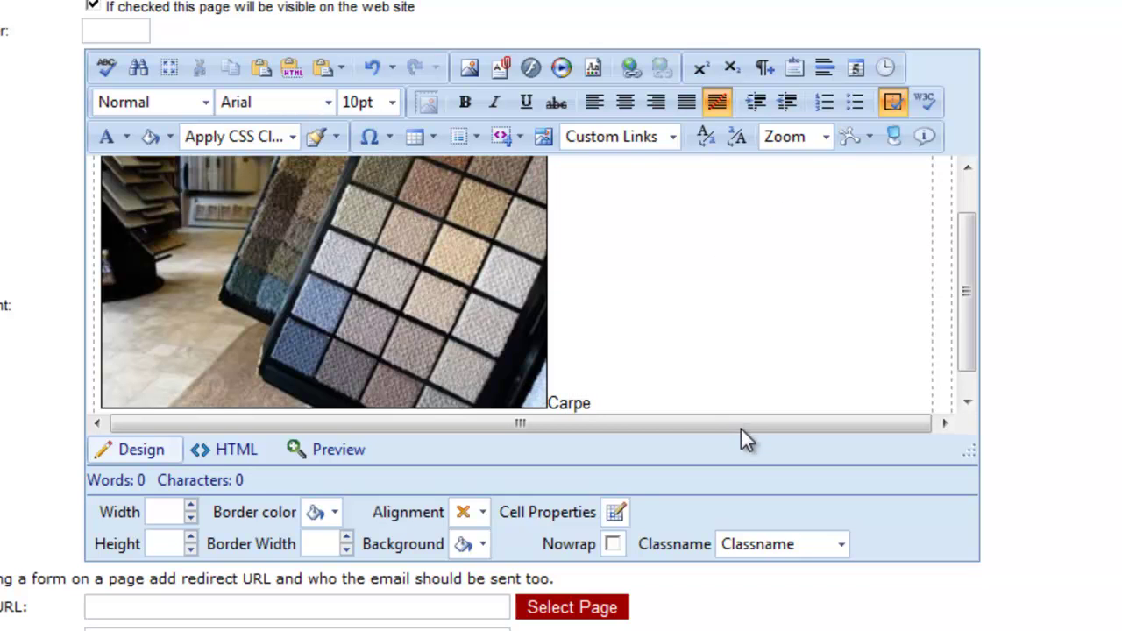
drag(614, 402, 545, 403)
key(Delete)
- Set the width of the table's right cell to 70%
click(942, 386)
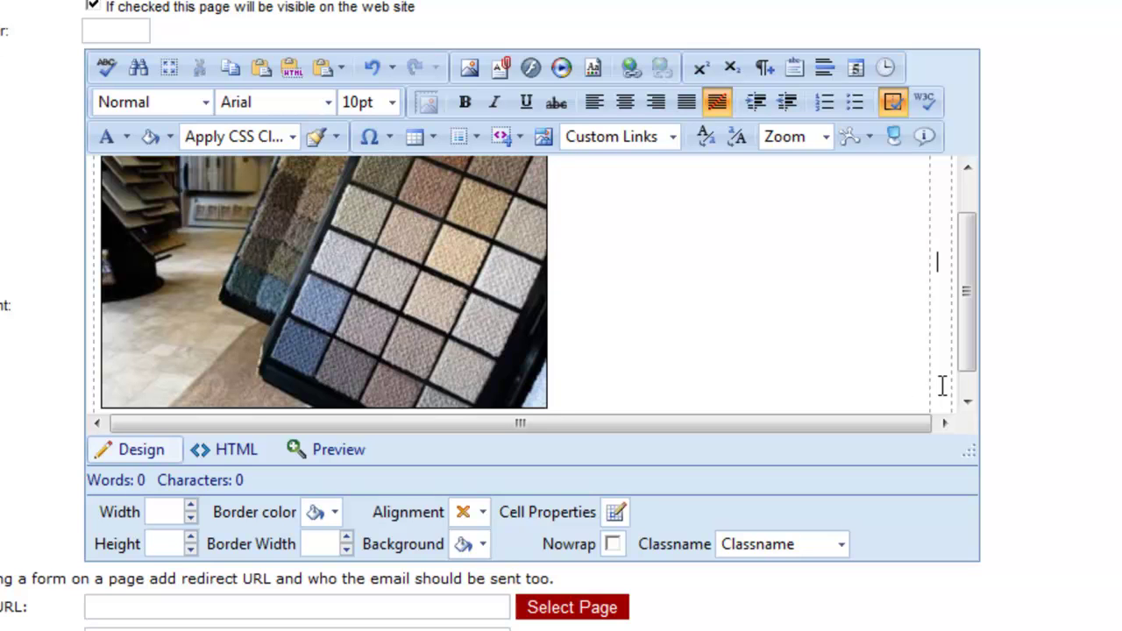
click(173, 512)
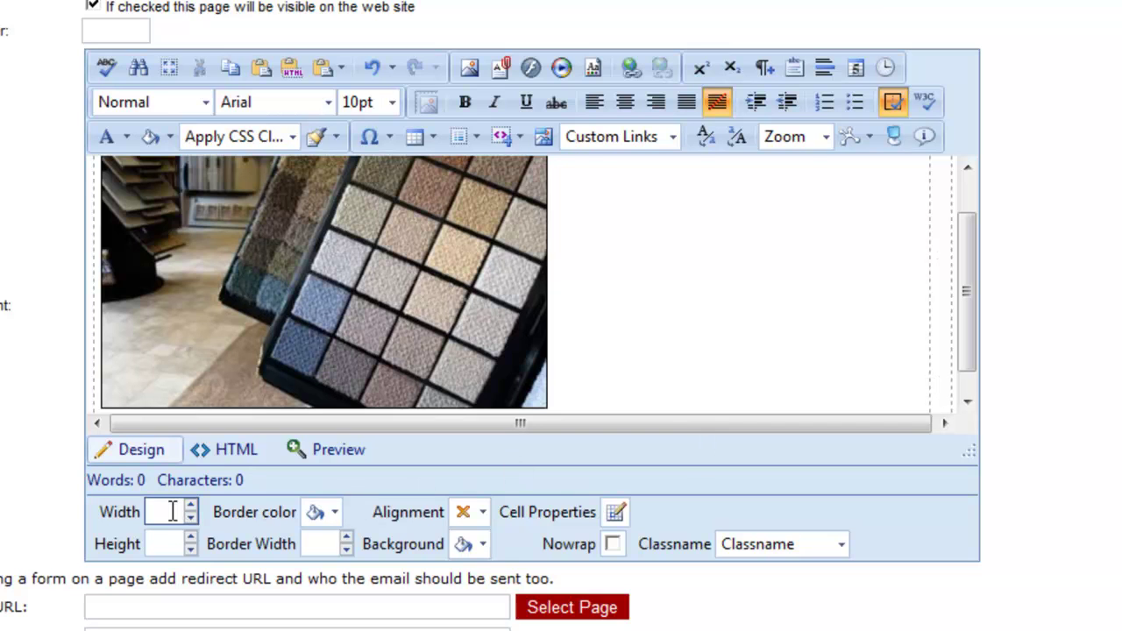
text(70%)
click(162, 545)
- Align the right cell's content to the top left and give the cell a light tan background
click(618, 341)
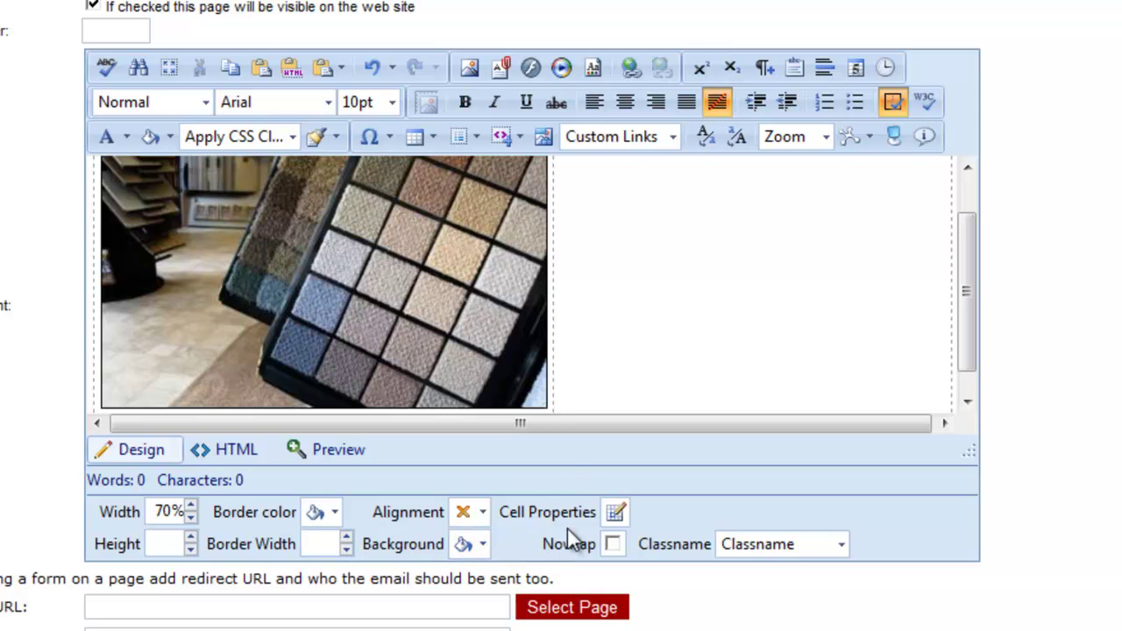
click(484, 512)
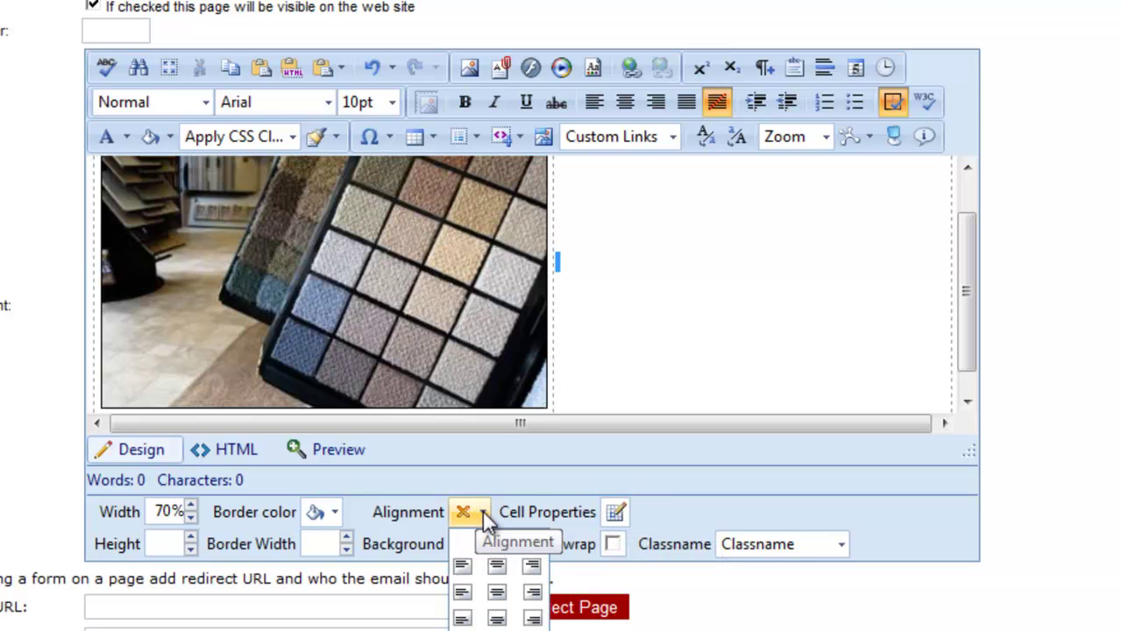
click(463, 566)
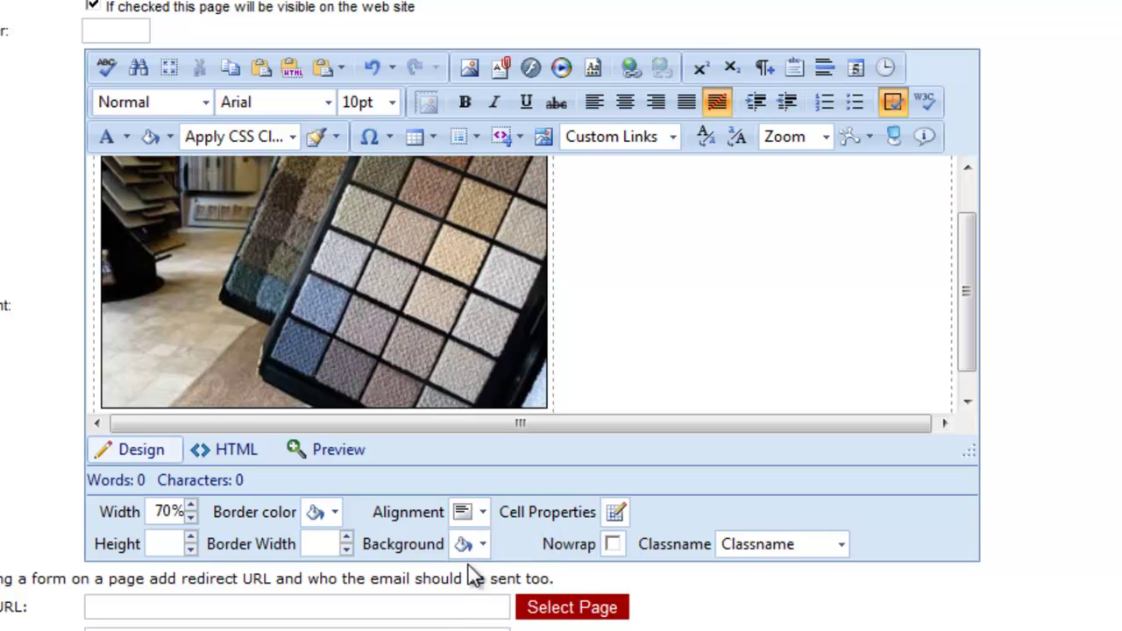
click(485, 544)
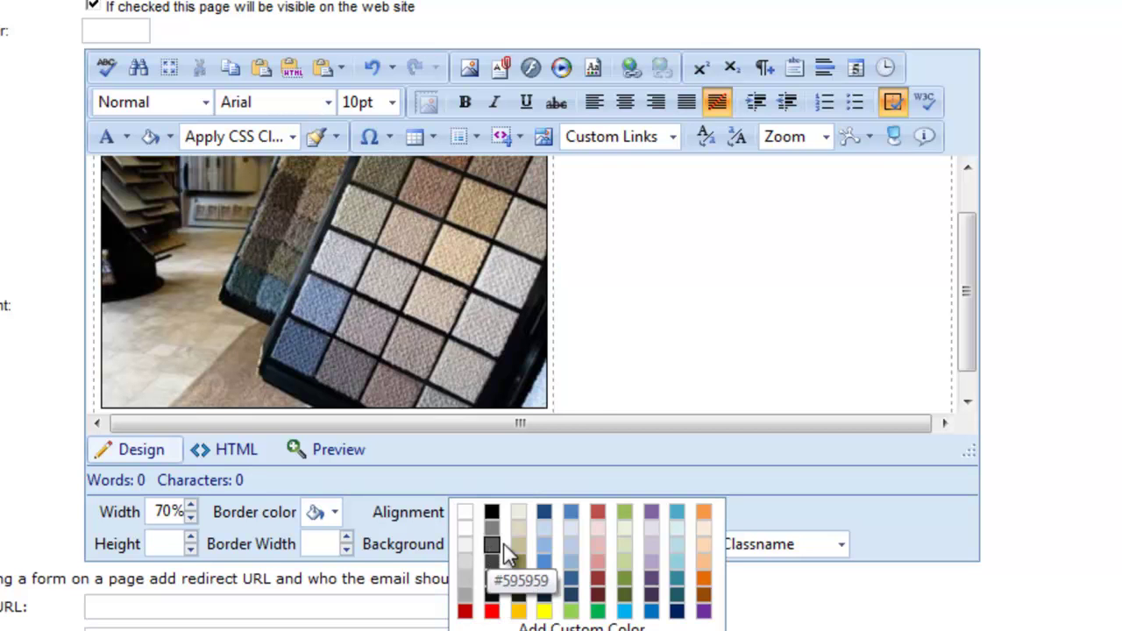
click(519, 529)
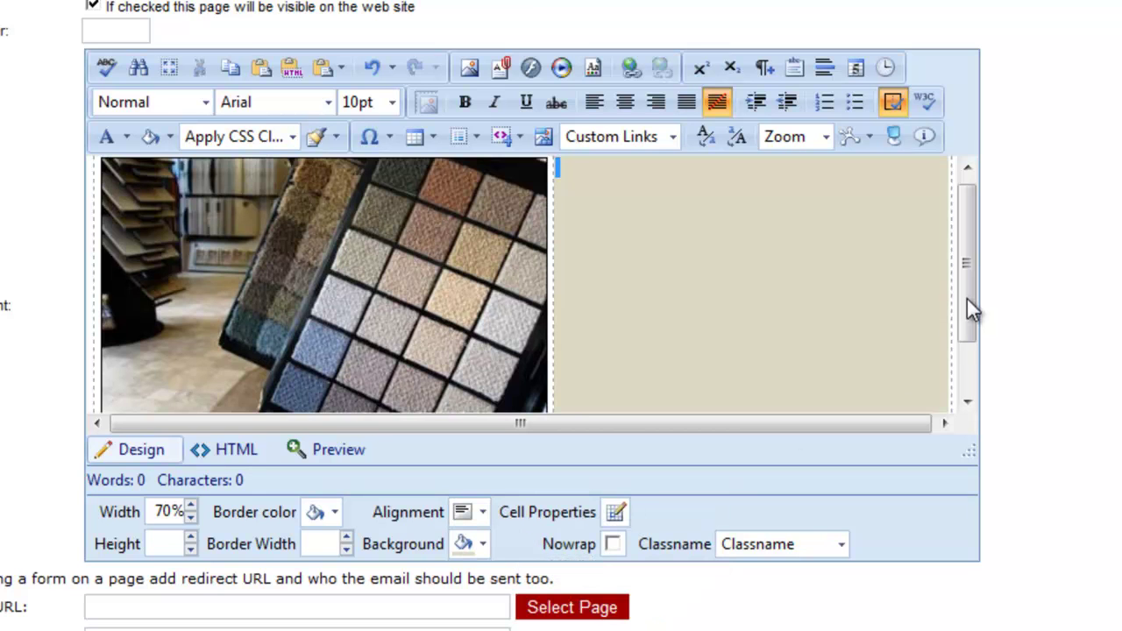
scroll(967, 299, up, 1)
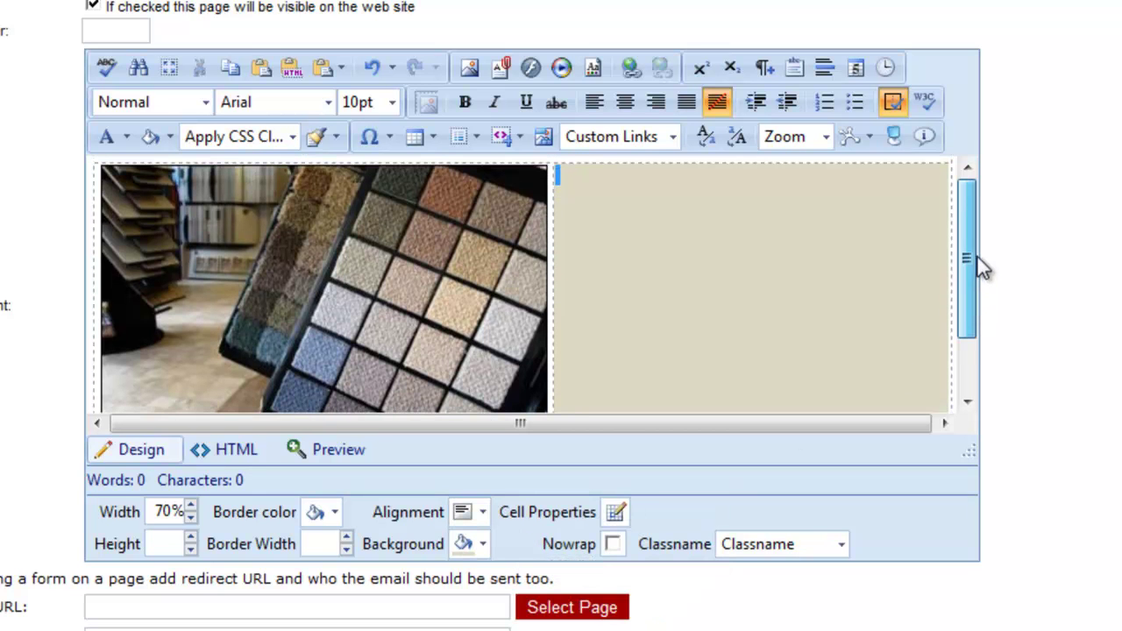
- In the table's right cell, enter the line "Carpet Samplea" and below it "We offer a great selection of carpeting in various styles and colors."
click(789, 213)
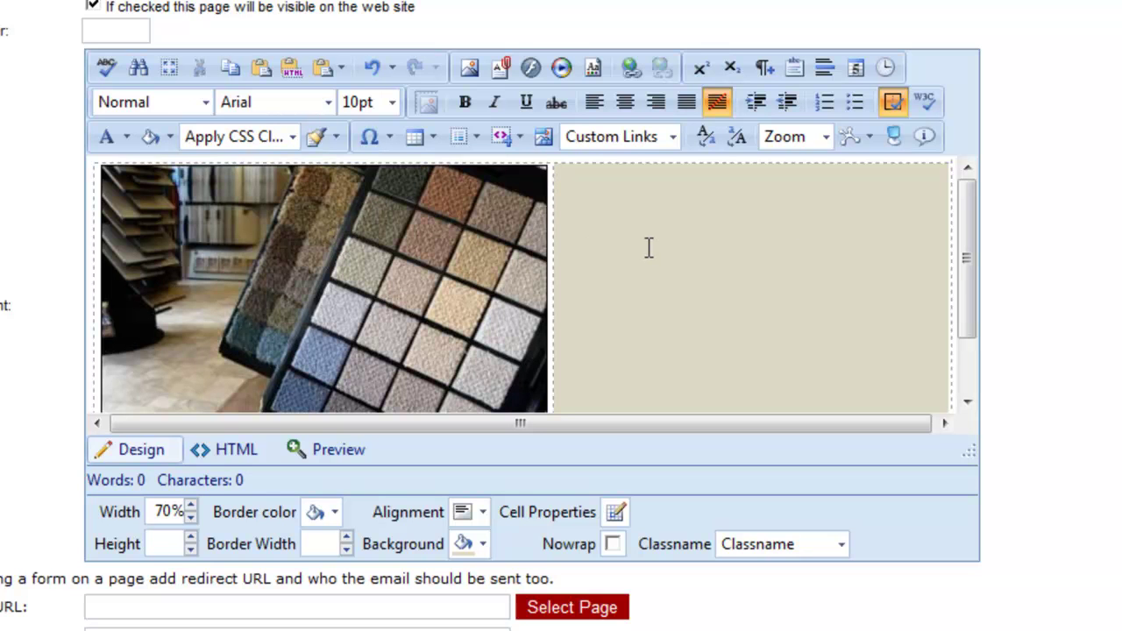
text(Carpet )
text(Samplea  )
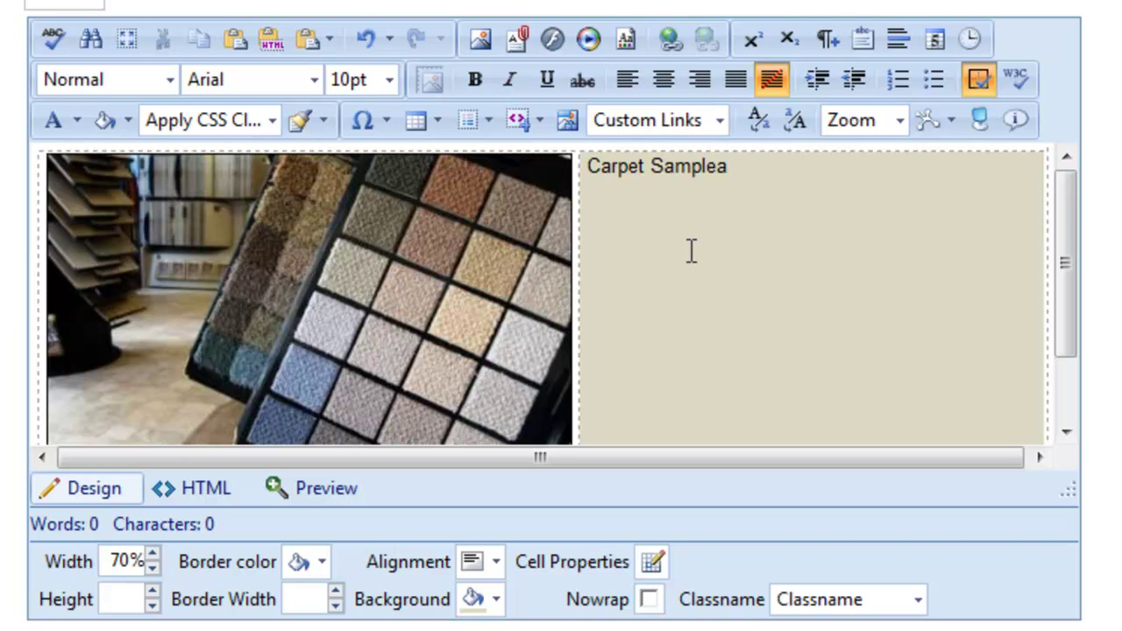
text(We offer a great selection of carpeting in )
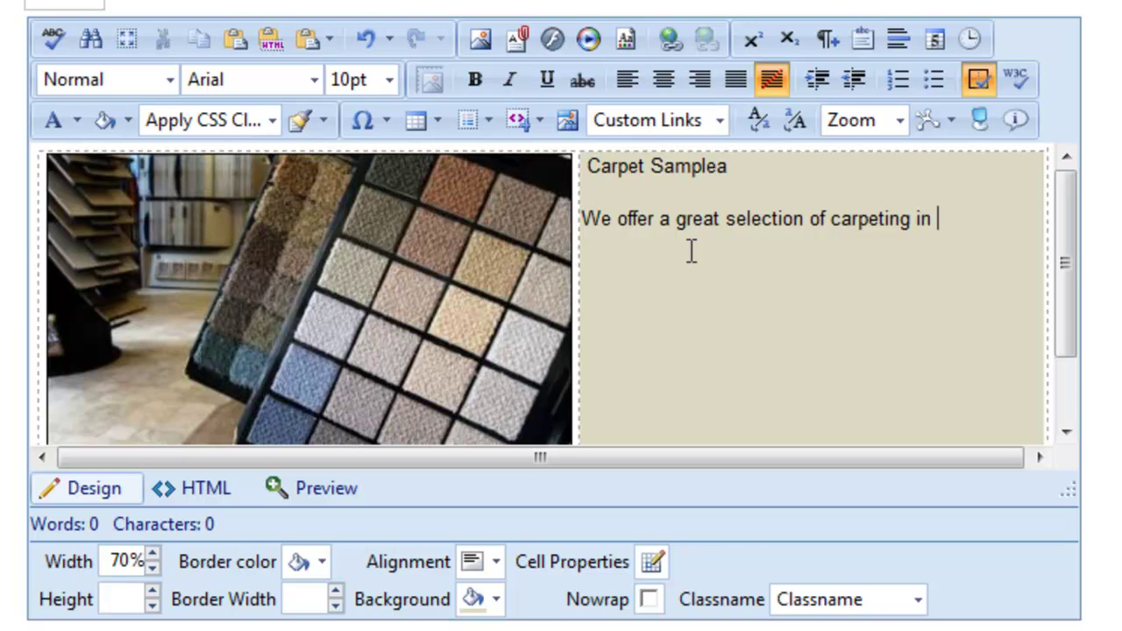
text(various st)
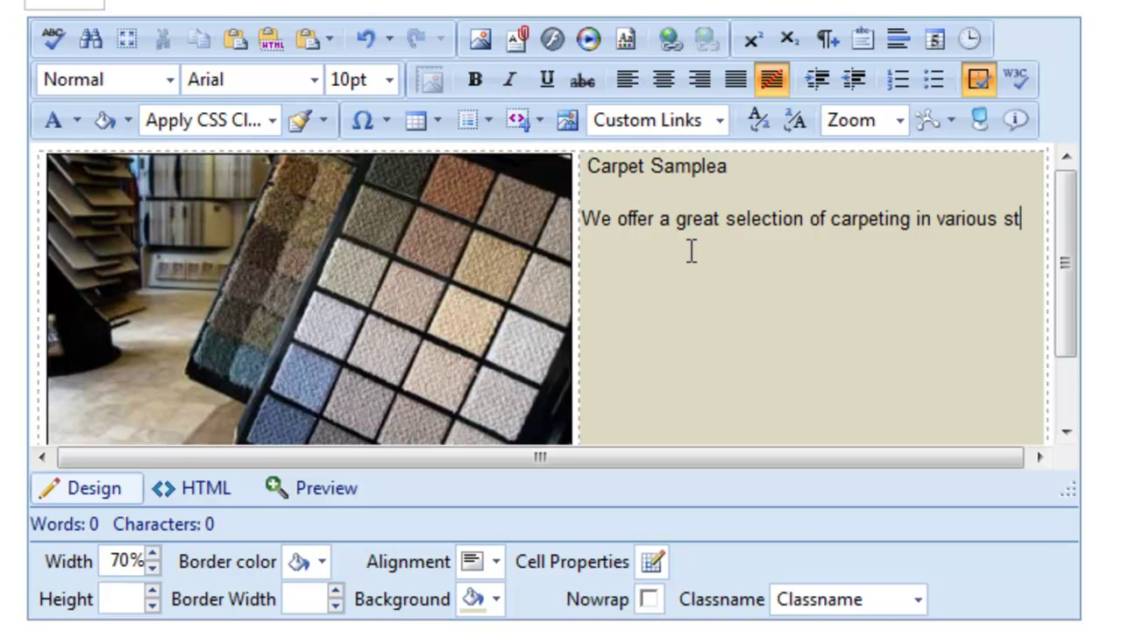
text(yles and co)
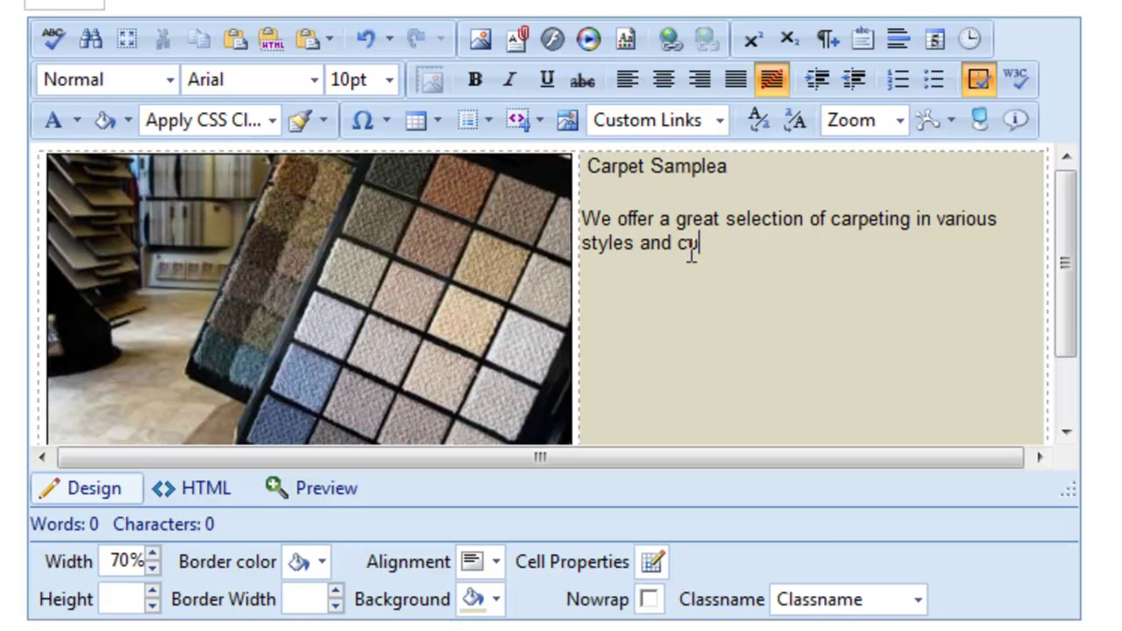
text(lors.)
- Format the title line in the right cell as Heading 1 and correct its text to "Carpet Samples"
drag(733, 165, 578, 158)
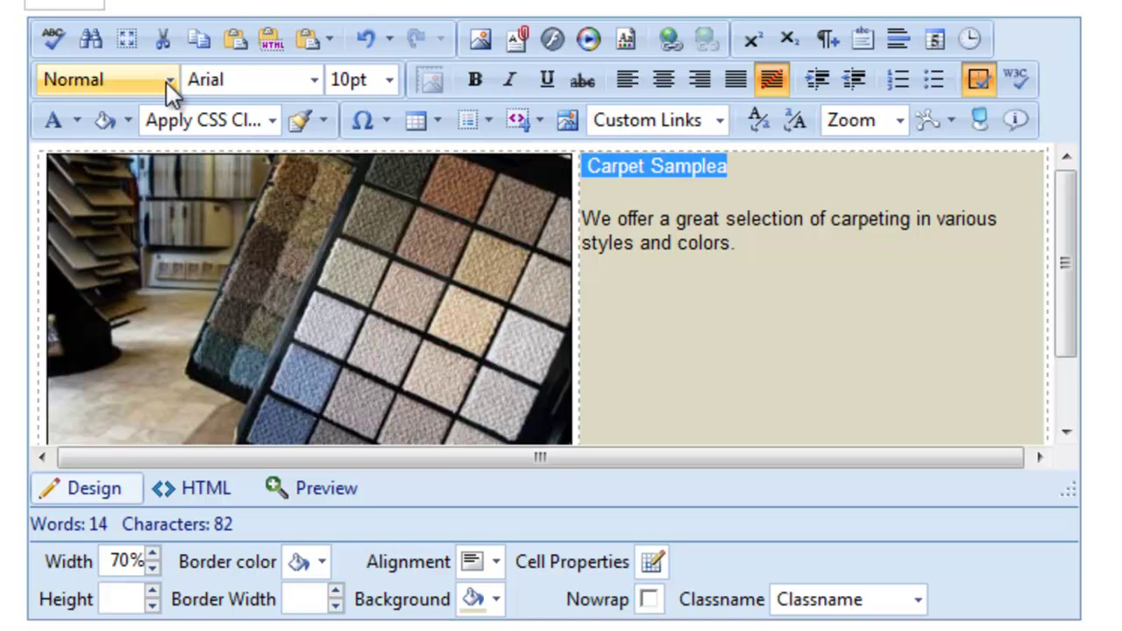
click(167, 80)
click(123, 156)
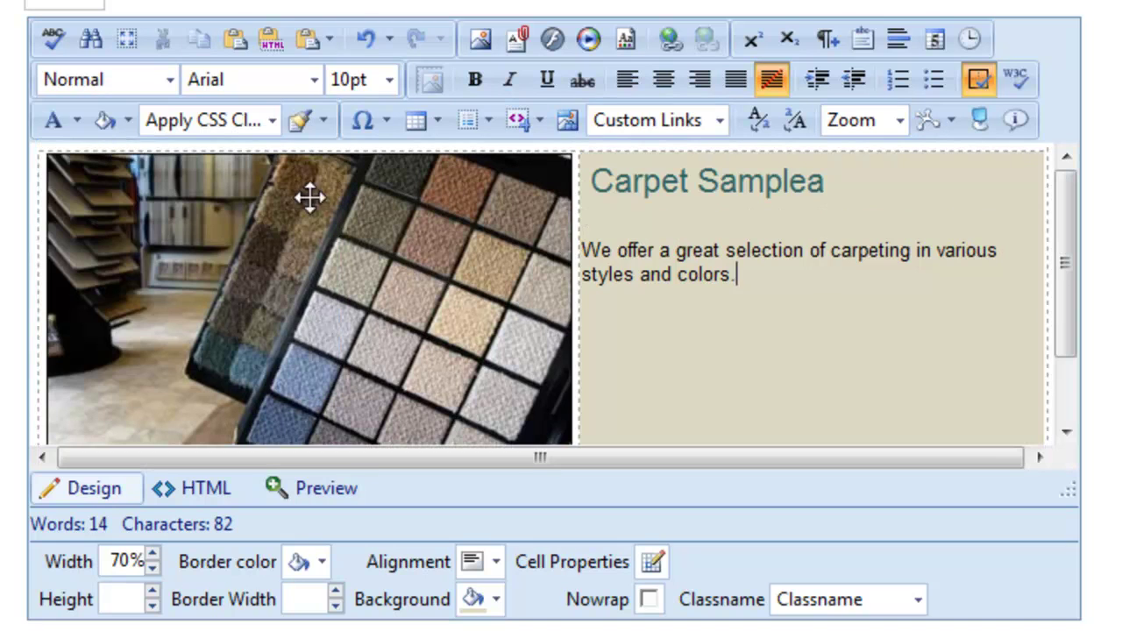
click(826, 184)
key(BackSpace)
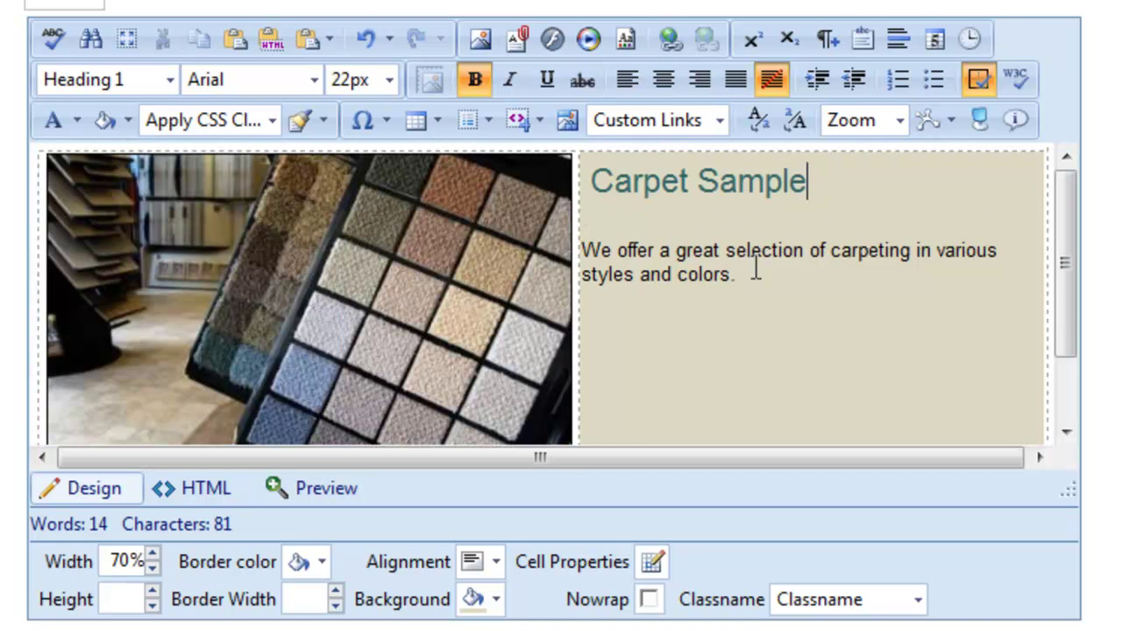
text(s)
- Append "See our store for details and for Shop At Home Service." to the paragraph below the heading
click(759, 280)
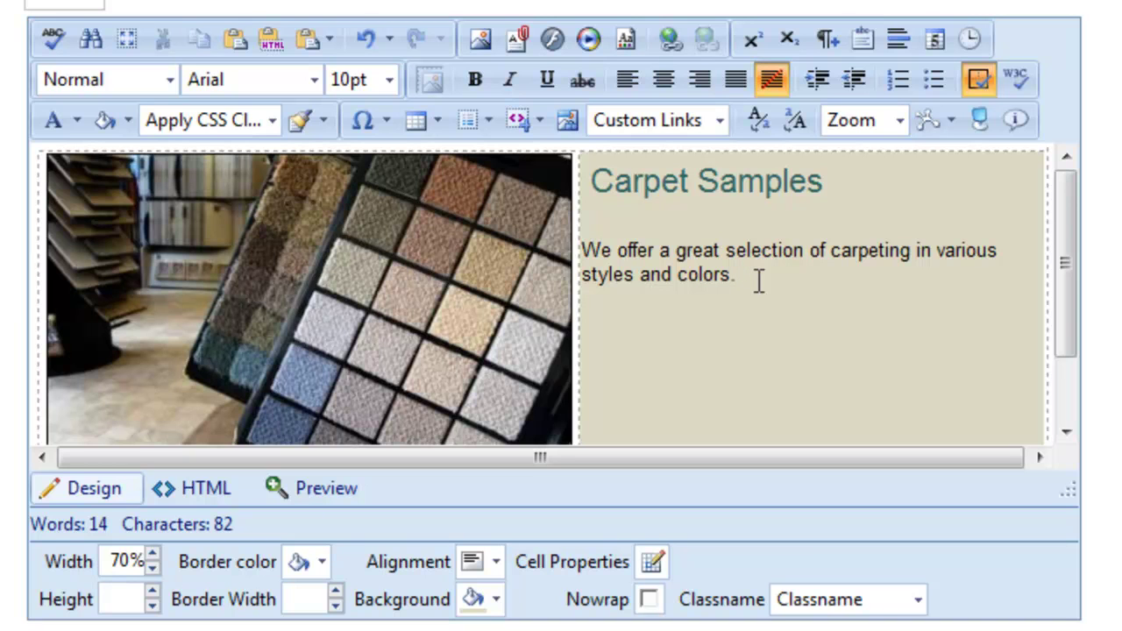
text(See outr)
key(BackSpace)
key(BackSpace)
key(BackSpace)
text(ur store)
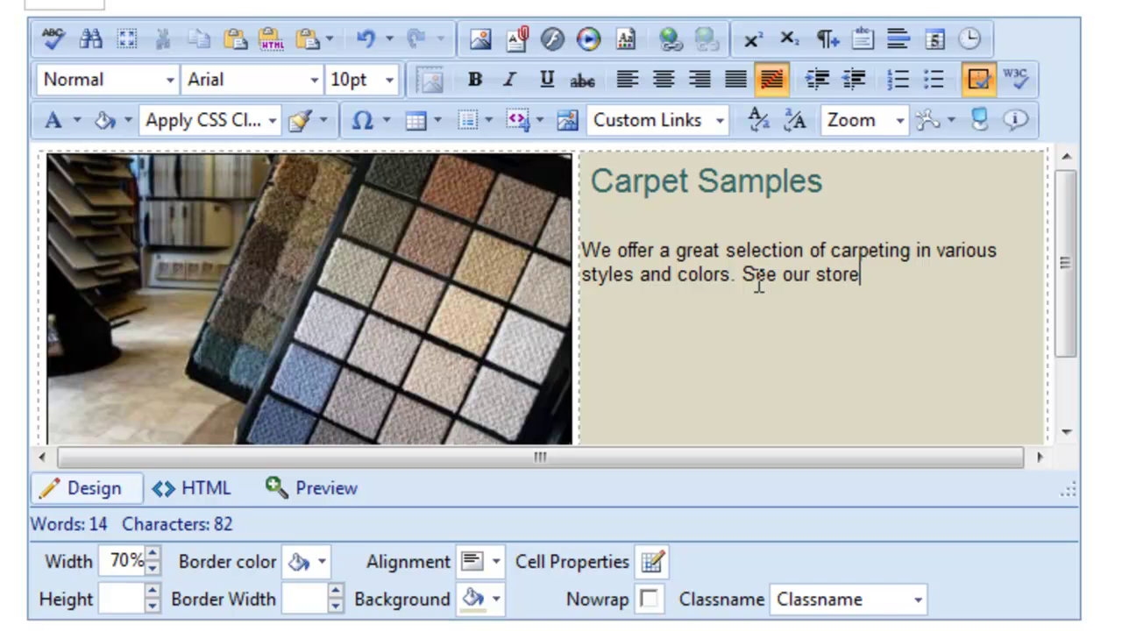
text( for details)
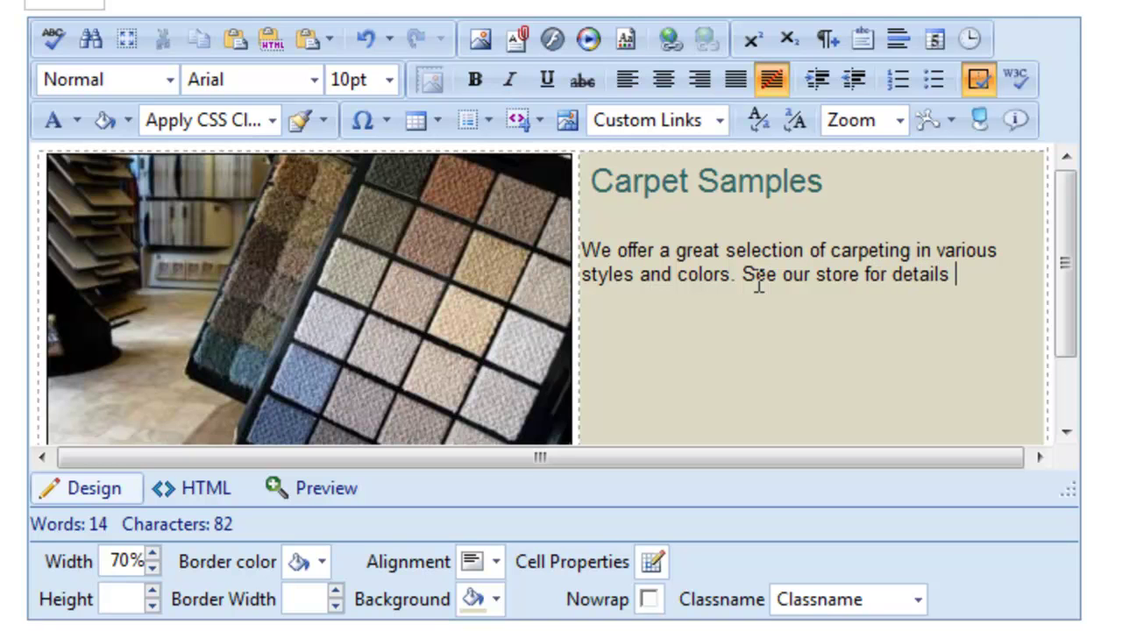
text( and fo)
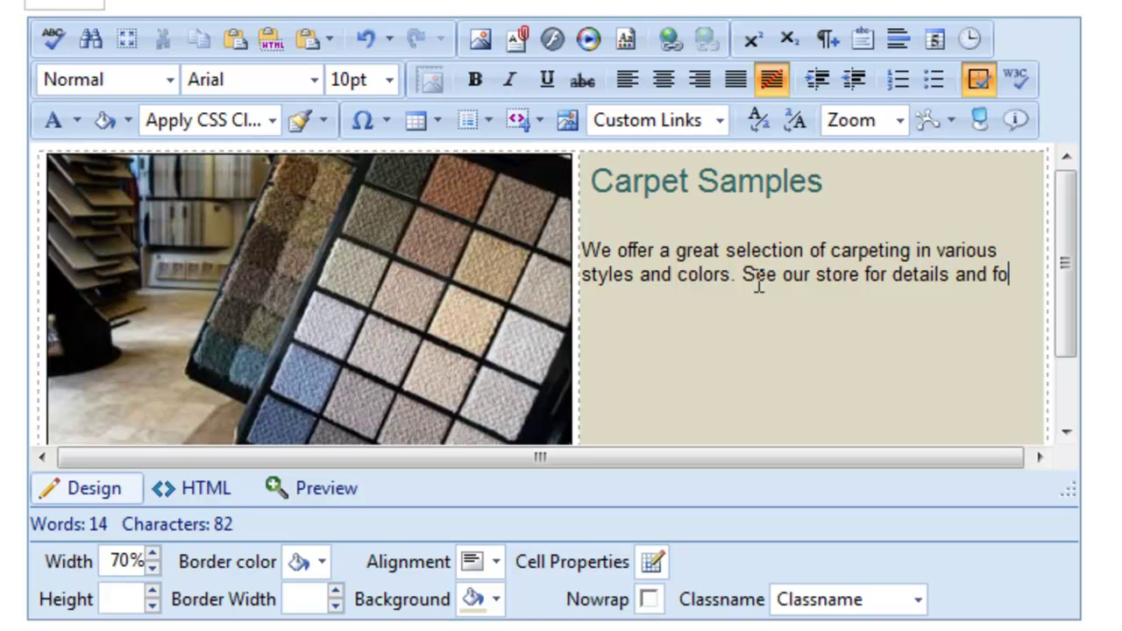
text(r Shop )
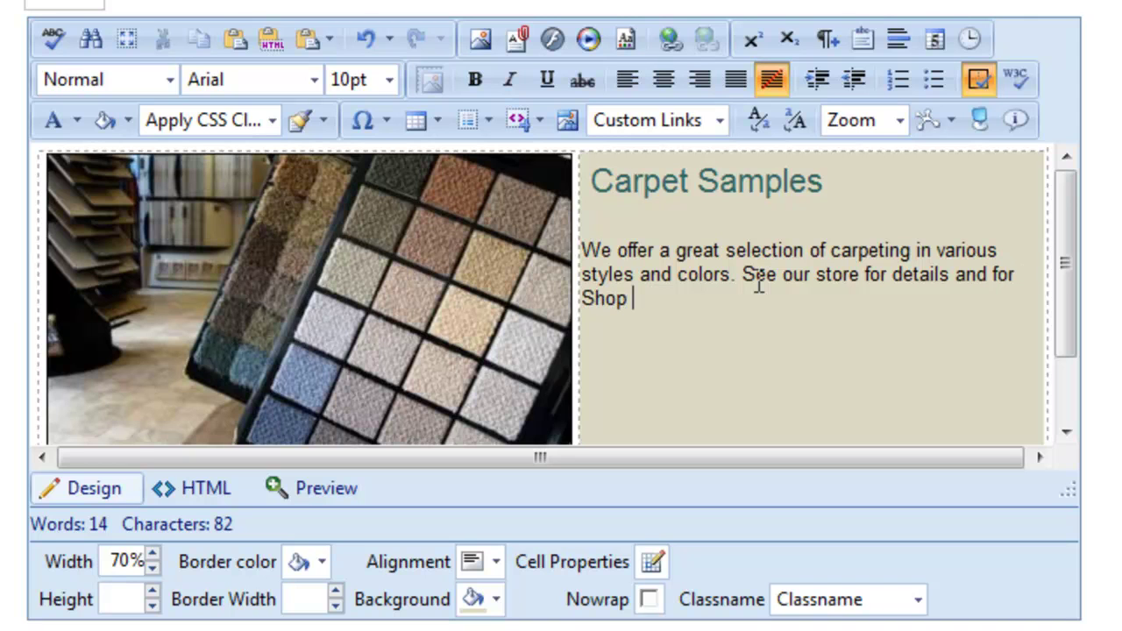
text(At Home )
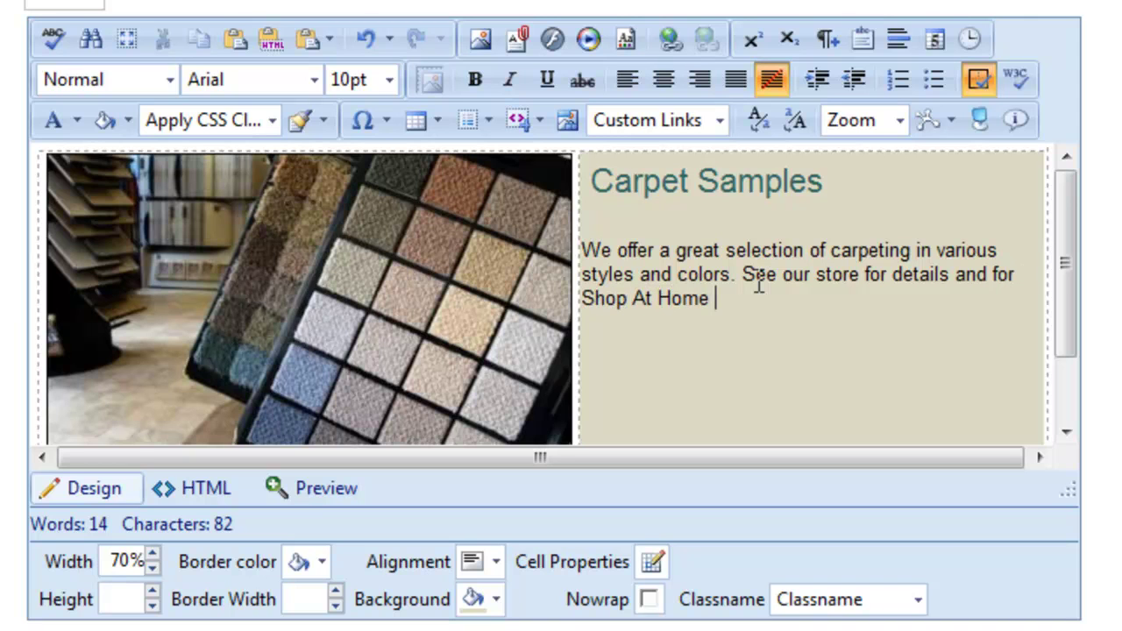
text(Service.)
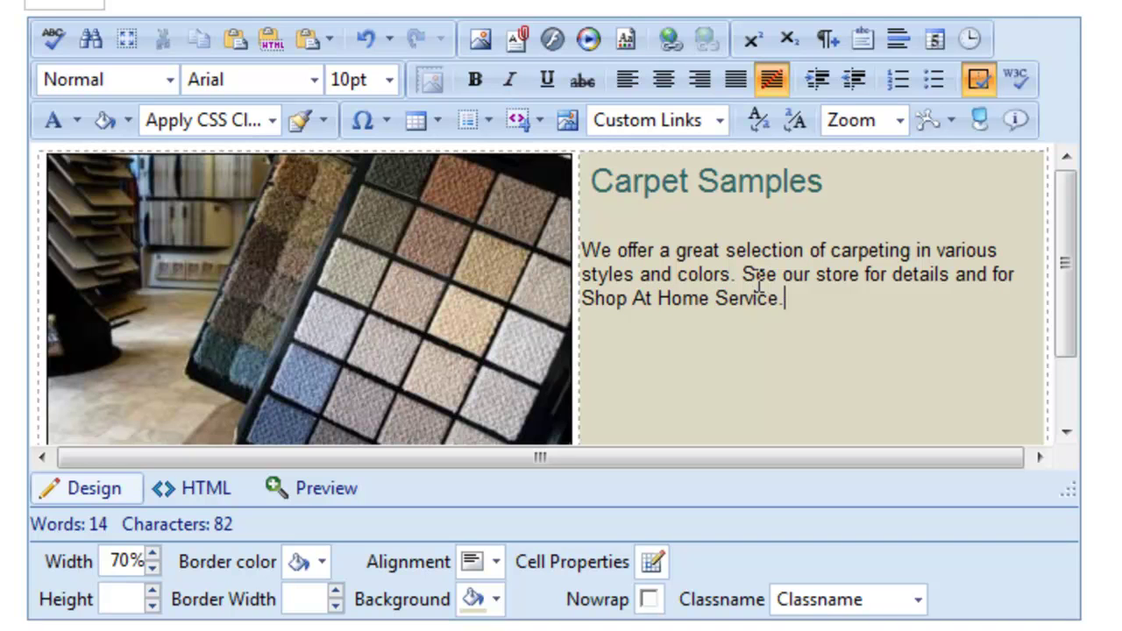
- Replace the word "See" with "Call" in the paragraph's second sentence
double_click(775, 276)
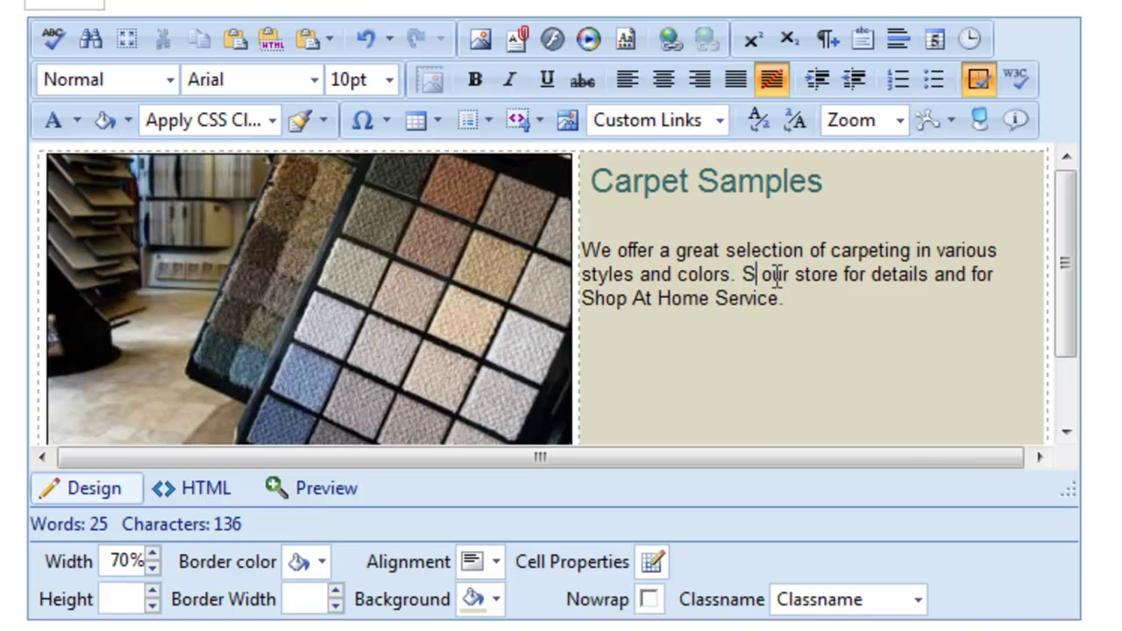
key(Delete)
text(Call)
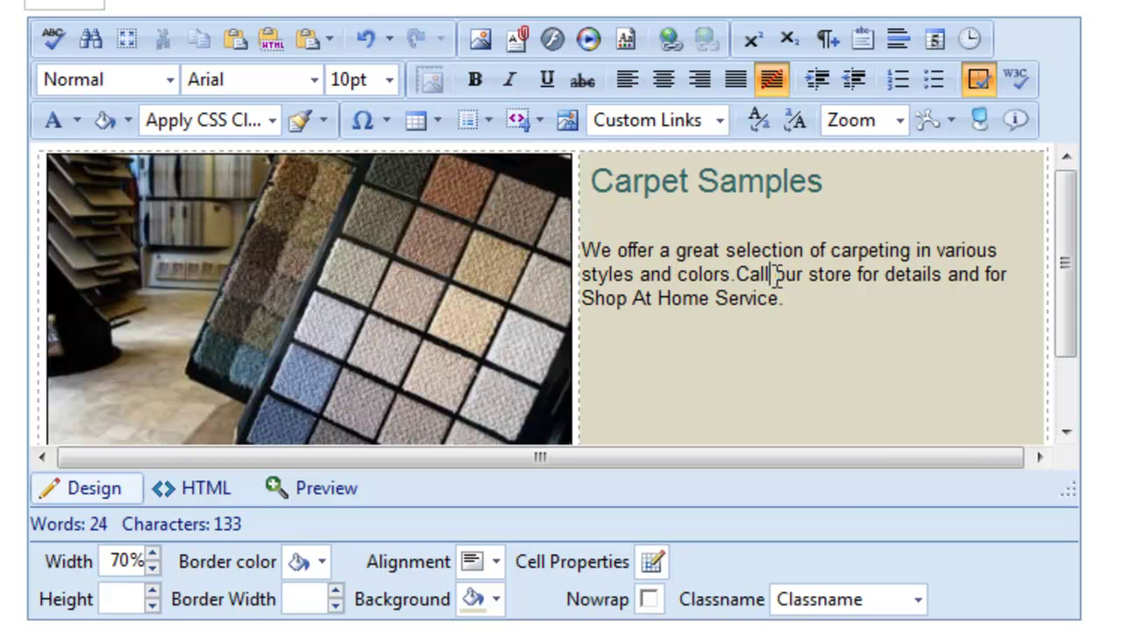
click(789, 302)
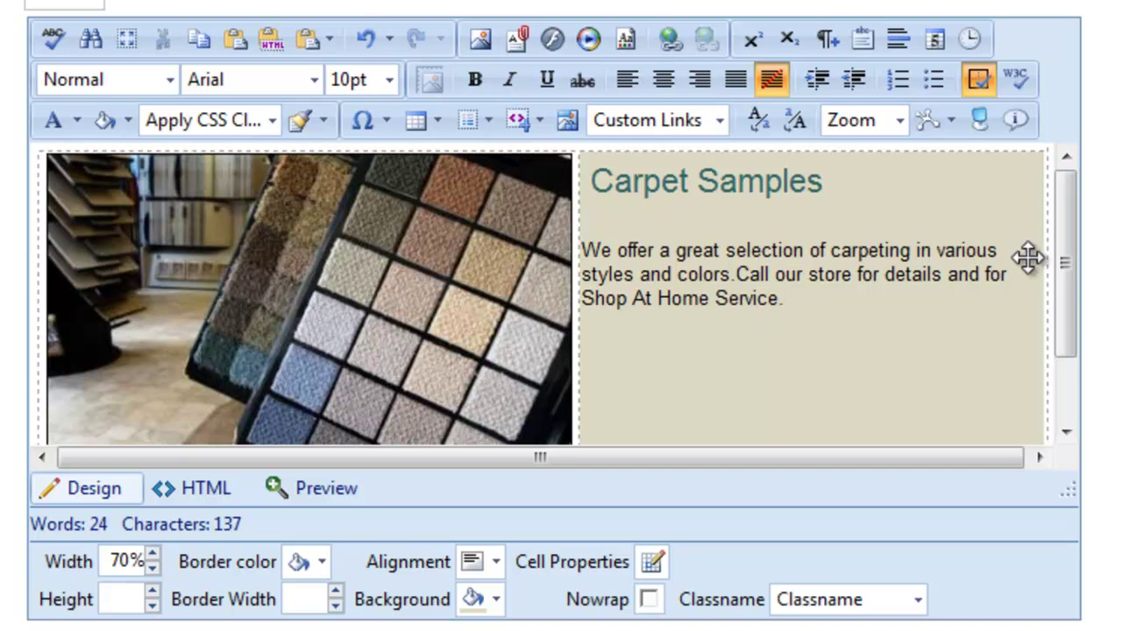
- Look over the table's image and text cells, and preview the page content
mouse_move(1059, 246)
mouse_down()
mouse_move(1061, 326)
mouse_move(1070, 231)
mouse_up()
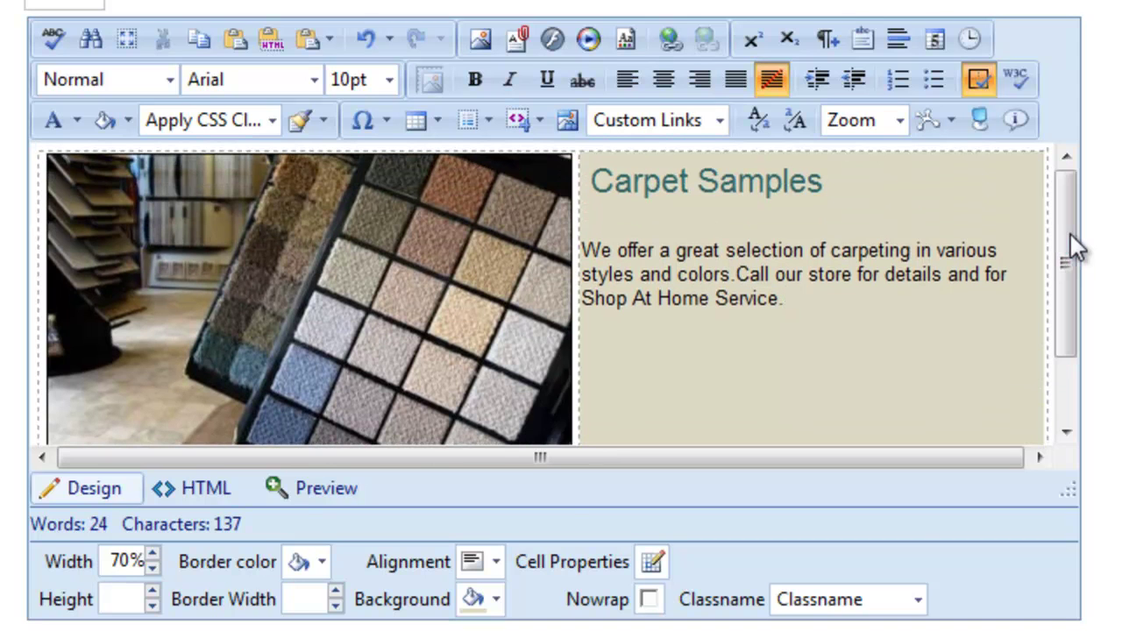
click(322, 279)
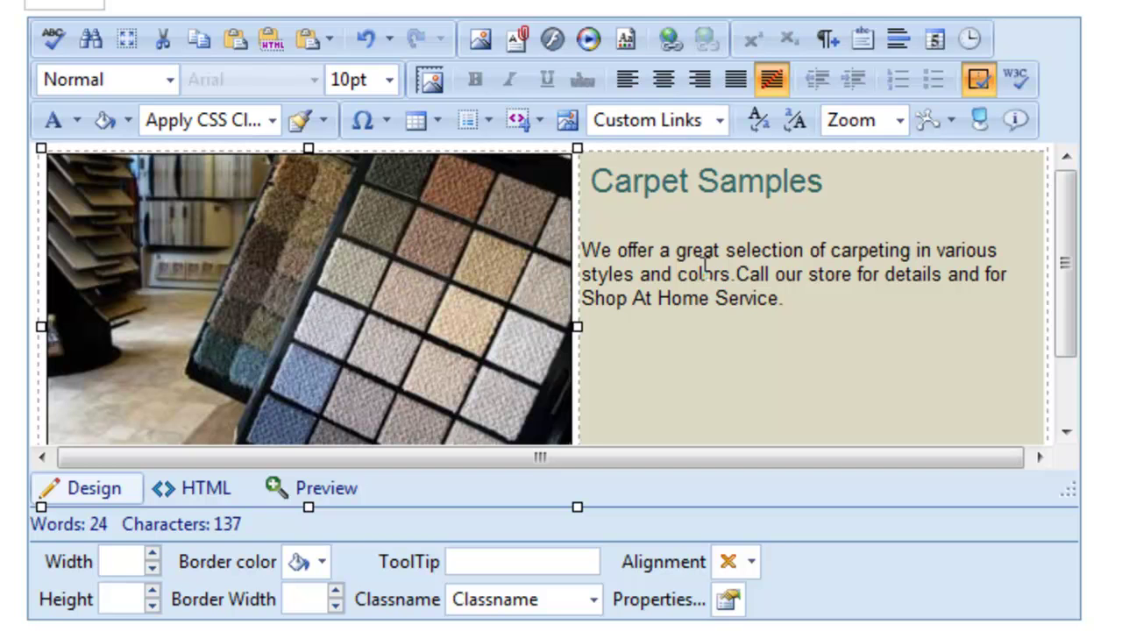
drag(1059, 280, 1082, 439)
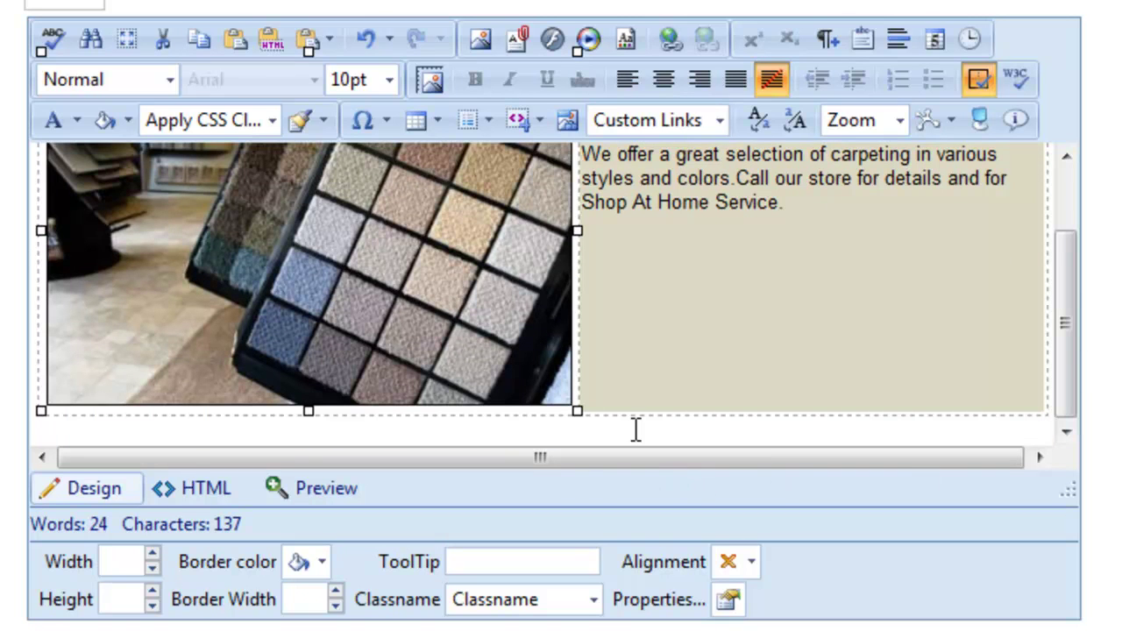
click(771, 331)
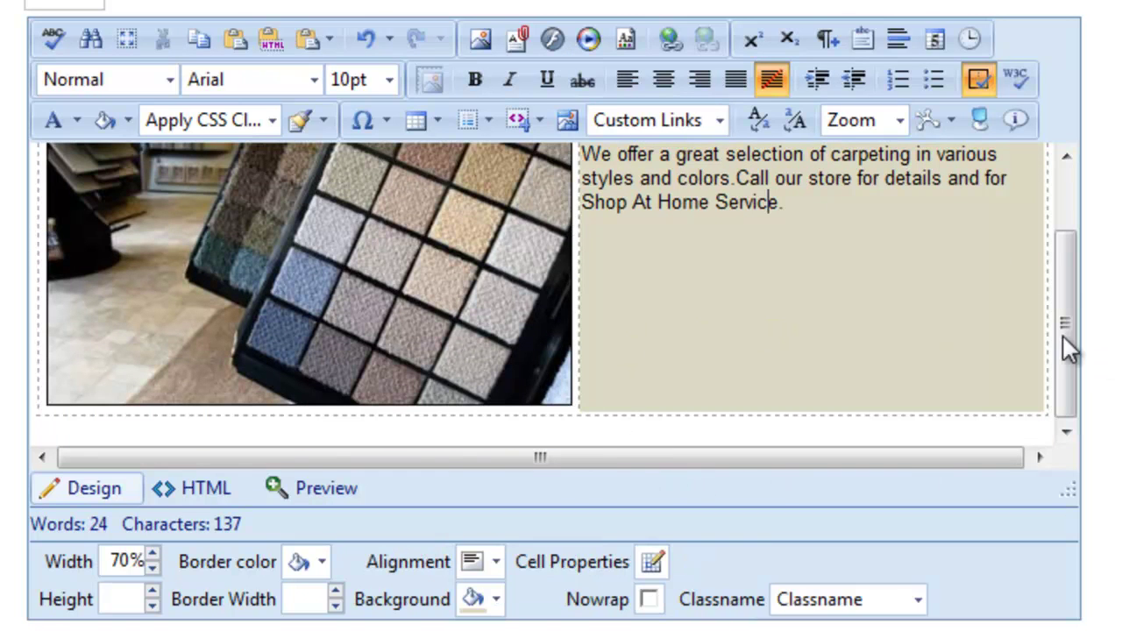
drag(1067, 343, 1082, 284)
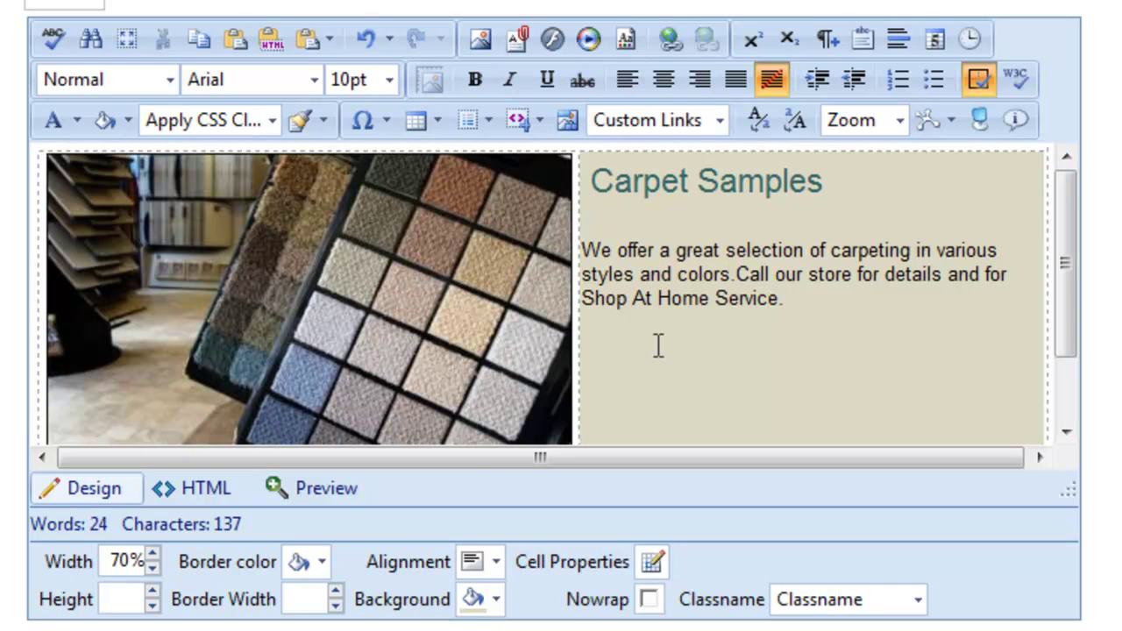
click(325, 489)
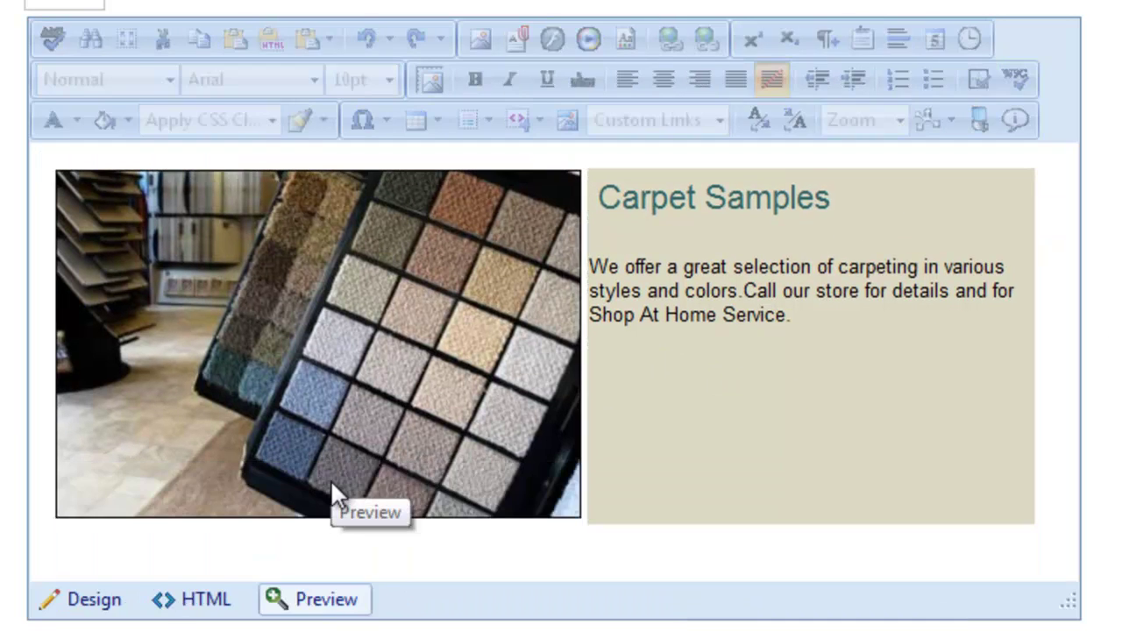